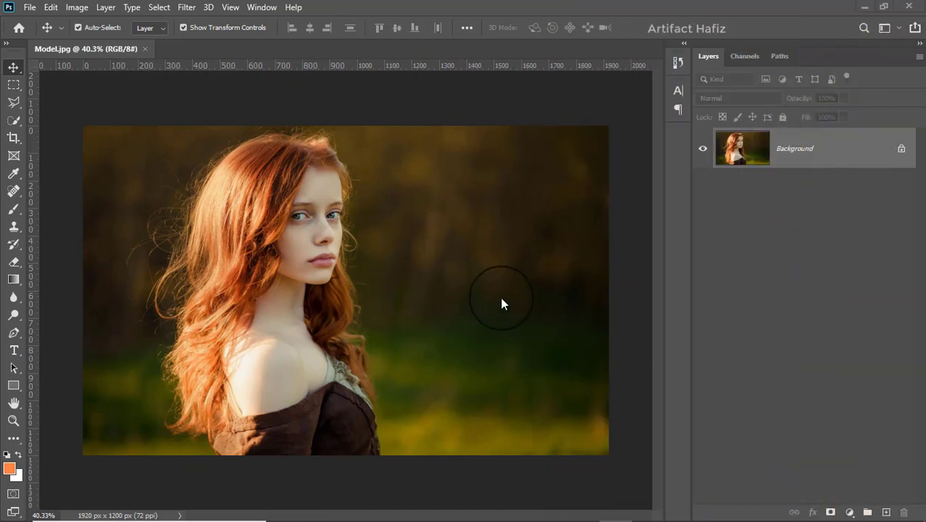
Duplicate Background, convert the copy to a smart object, and launch the Camera Raw Filter
left_click_drag(792, 138, 827, 330)
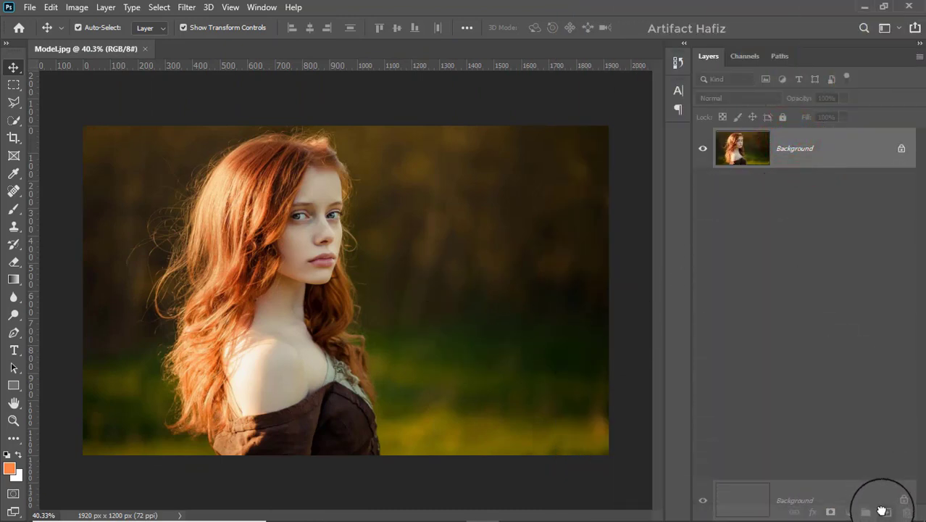
left_click_drag(828, 330, 886, 511)
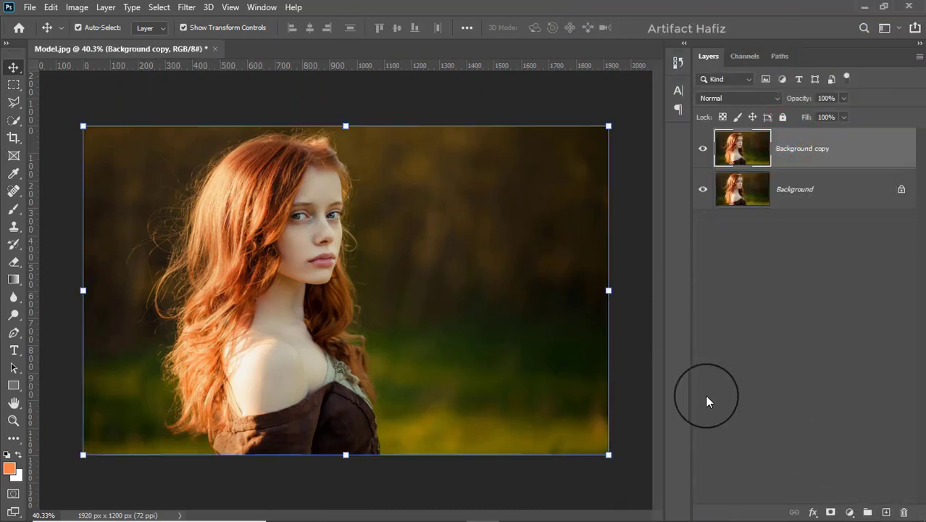
left_click(186, 9)
left_click(194, 42)
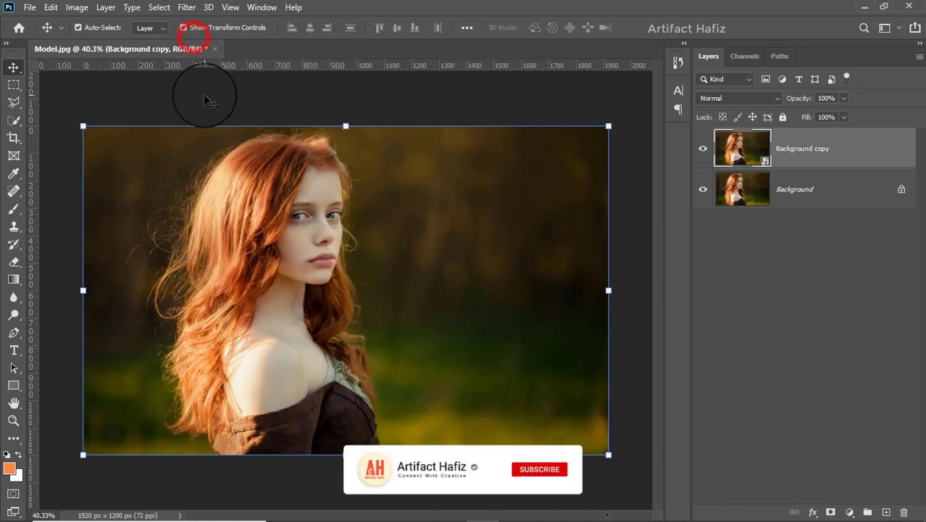
left_click(186, 8)
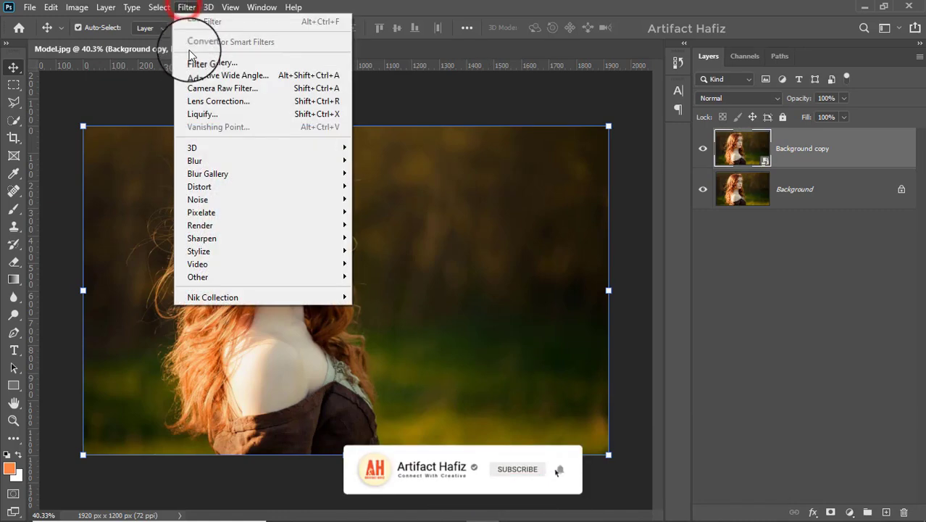
left_click(204, 89)
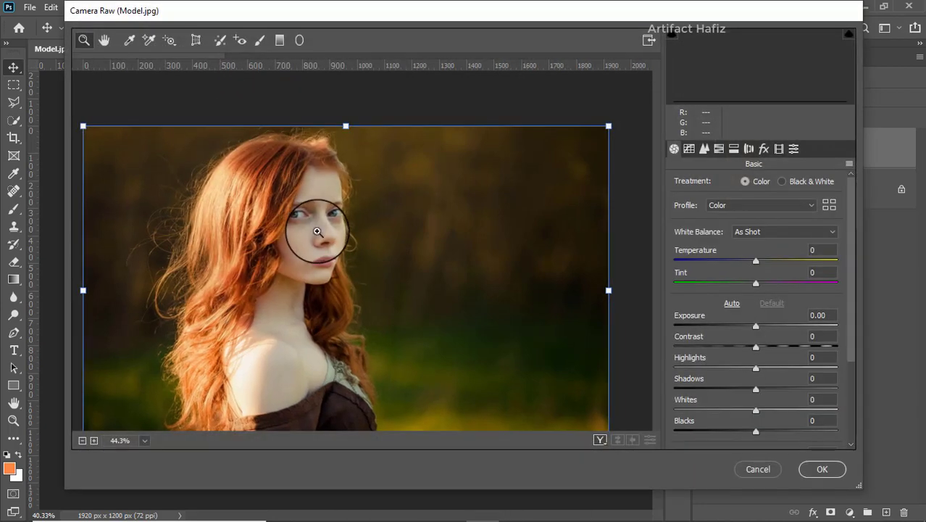
Set Basic sliders: Exposure -0.20, Highlights -8, Shadows +5, Blacks -6, Texture -6, Clarity +8, Dehaze -4
scroll(695, 326, "down", 1)
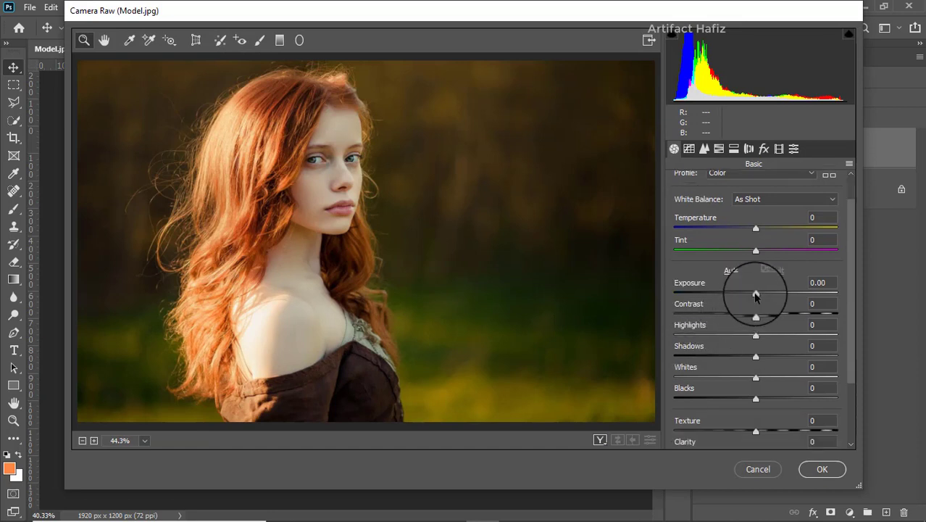
left_click_drag(756, 293, 751, 314)
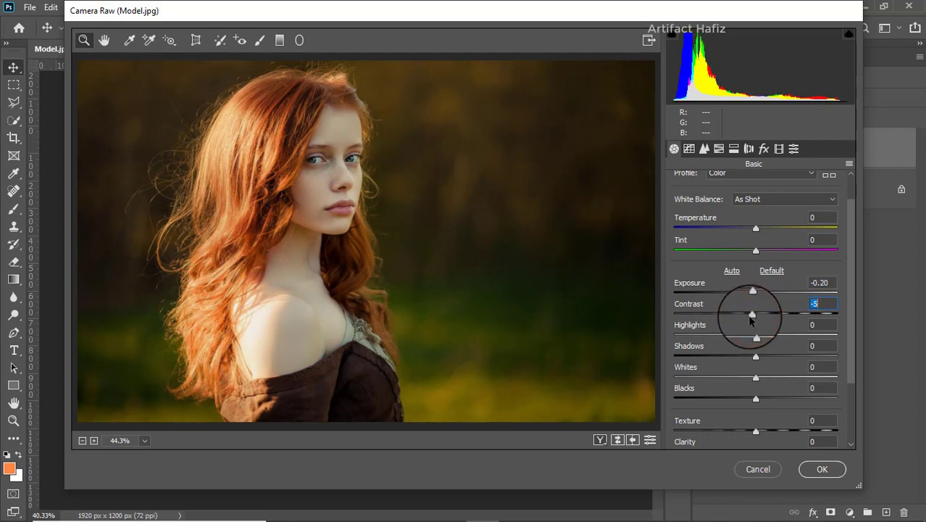
mouse_move(757, 336)
left_mouse_down()
mouse_move(788, 338)
mouse_move(742, 336)
mouse_move(712, 356)
mouse_move(794, 358)
mouse_move(763, 358)
mouse_move(785, 378)
mouse_move(761, 373)
mouse_move(734, 399)
mouse_move(751, 400)
left_mouse_up()
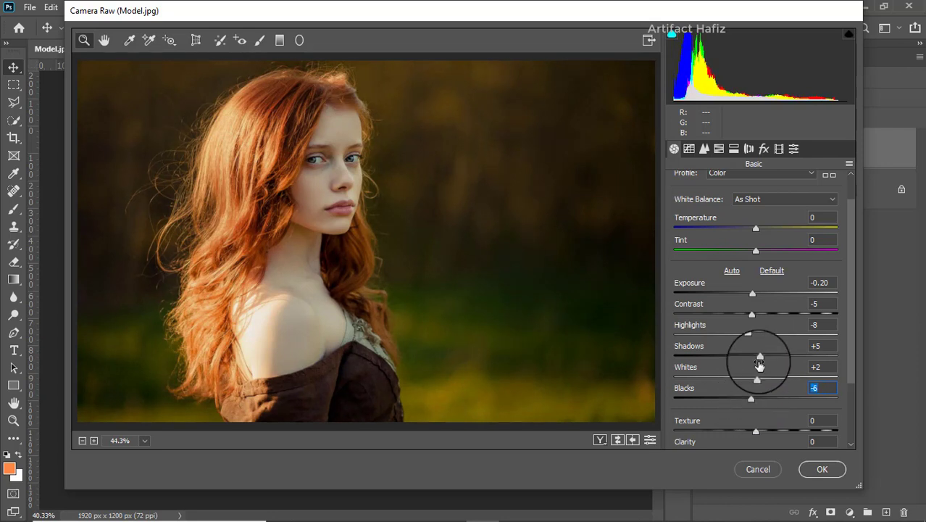
scroll(756, 362, "down", 2)
mouse_move(756, 367)
left_mouse_down()
mouse_move(745, 368)
mouse_move(775, 369)
mouse_move(736, 368)
mouse_move(761, 389)
left_mouse_up()
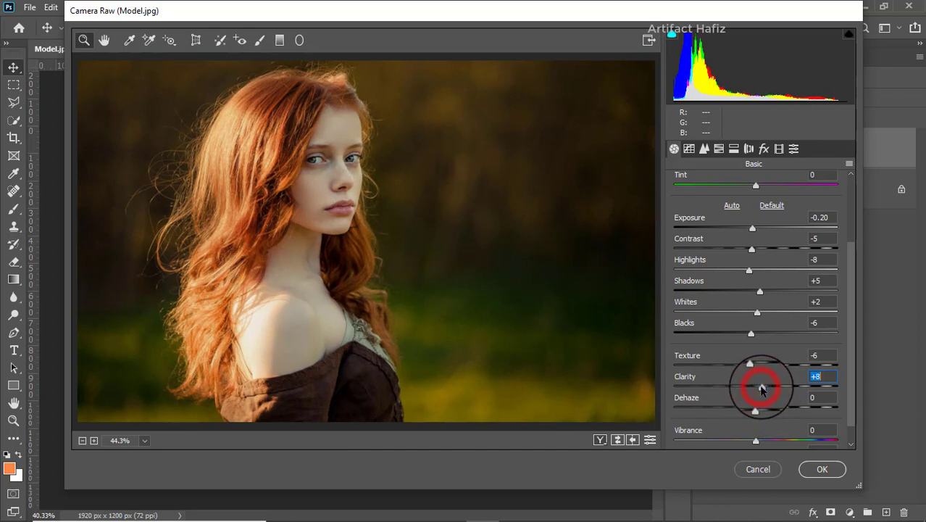
mouse_move(756, 407)
left_mouse_down()
mouse_move(734, 407)
mouse_move(754, 408)
left_mouse_up()
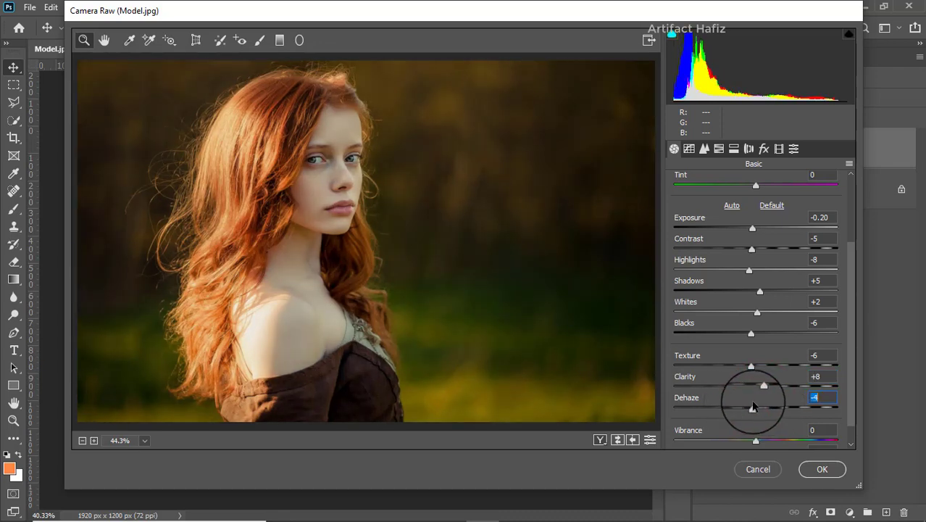
scroll(767, 374, "down", 1)
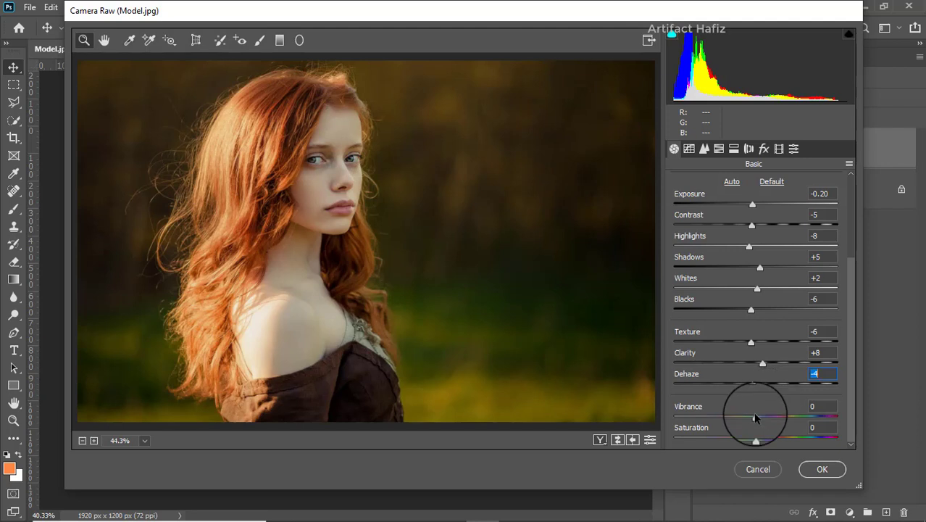
Pull the top point left on the RGB, Red, Green and Blue point curves, blue mapping 242→255
left_click(689, 148)
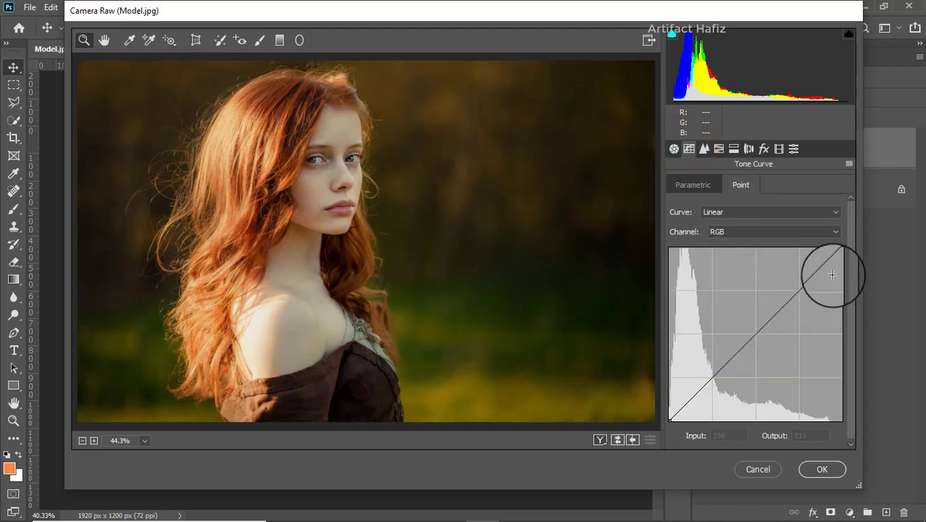
left_click_drag(842, 248, 832, 241)
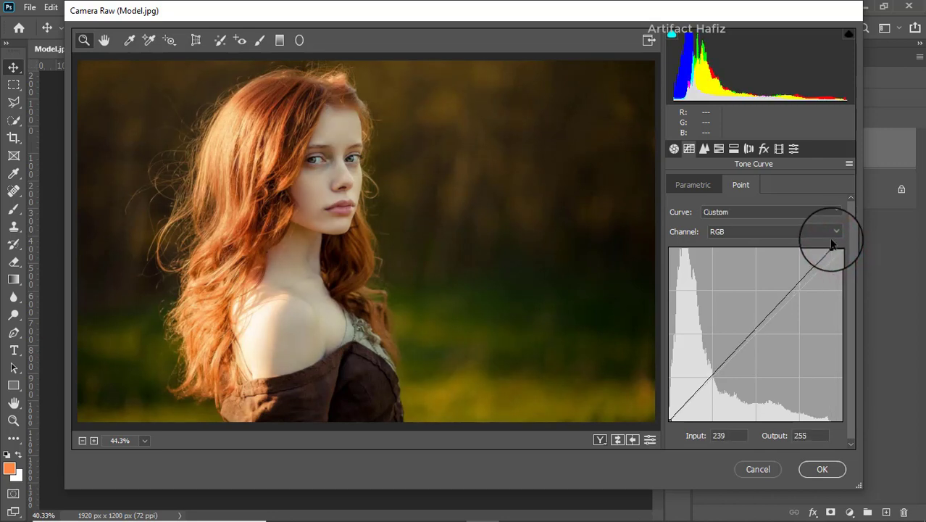
left_click(738, 230)
left_click(733, 255)
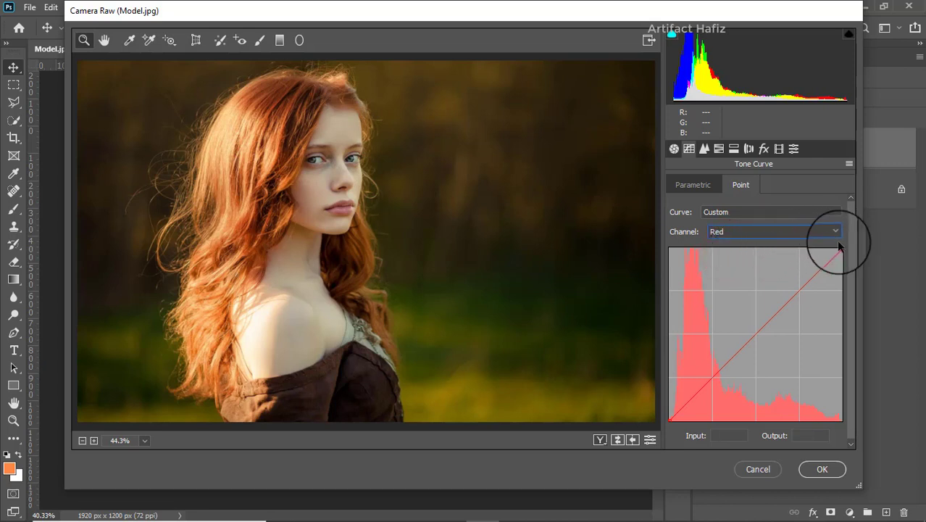
left_click_drag(841, 248, 839, 247)
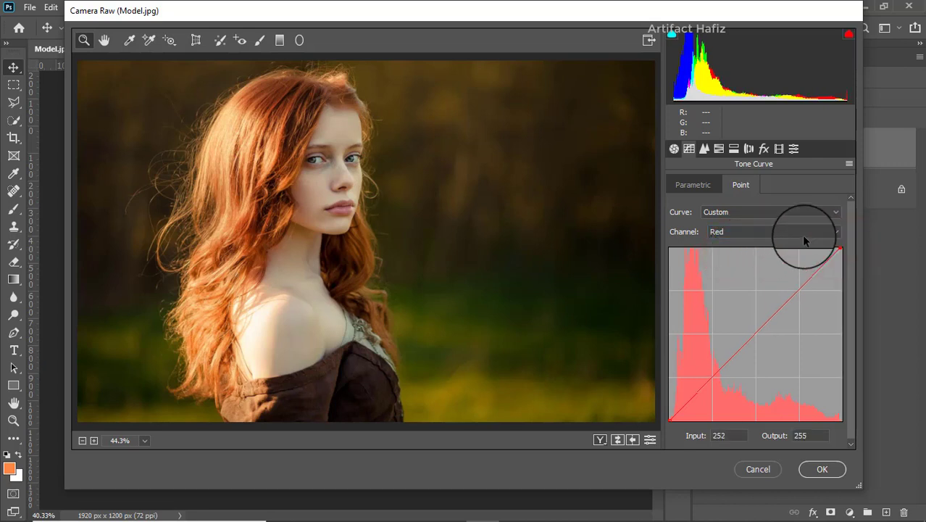
left_click(779, 229)
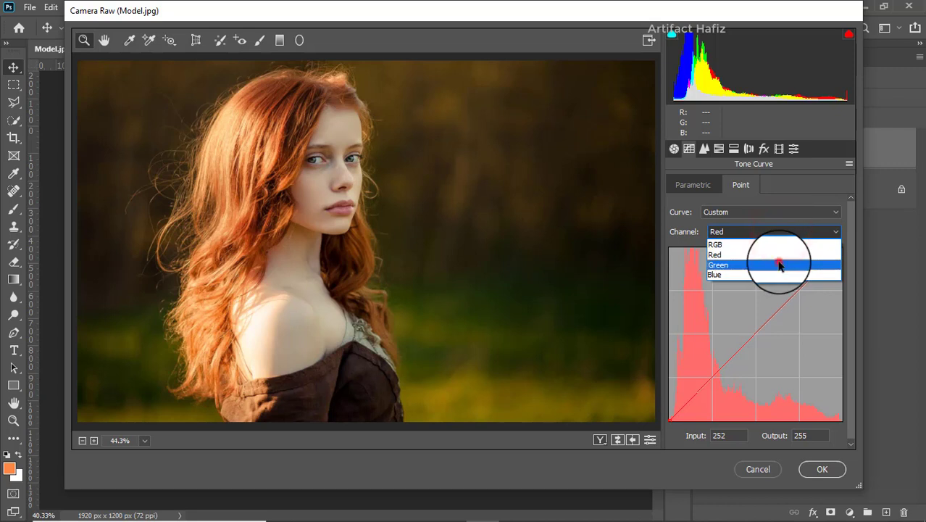
left_click(780, 264)
left_click_drag(841, 248, 838, 244)
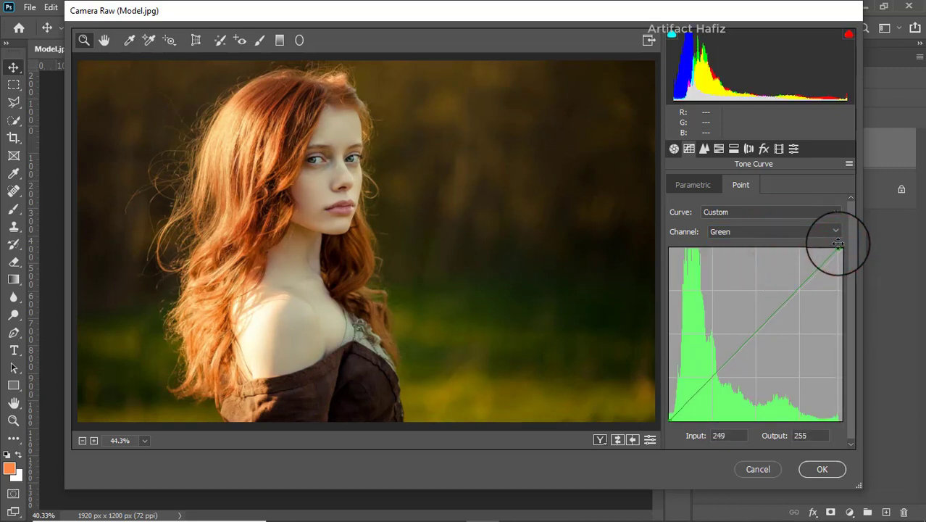
left_click(774, 233)
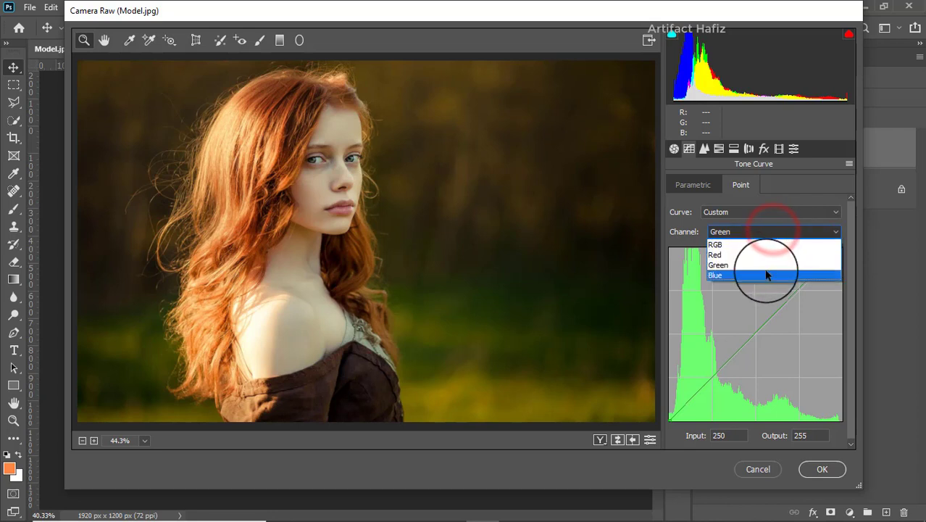
left_click(766, 271)
left_click_drag(841, 249, 834, 242)
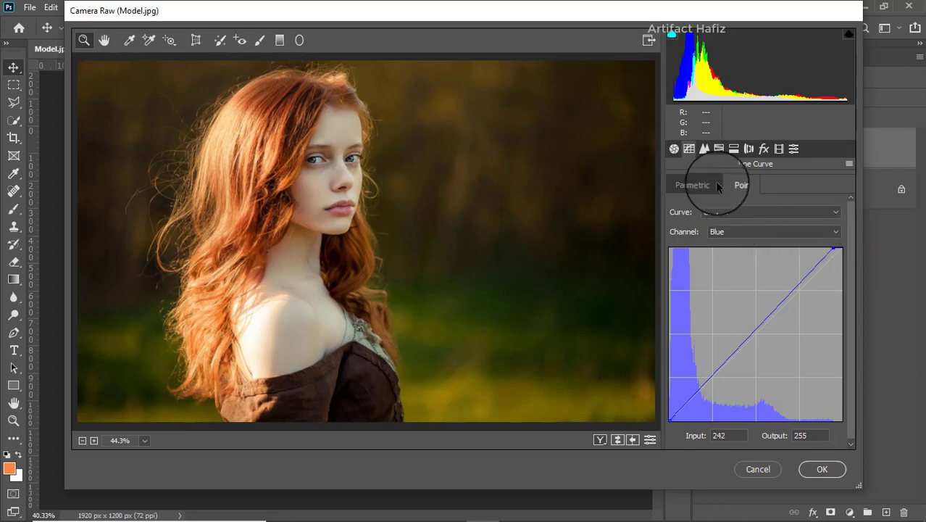
Set Detail sharpening Amount to 21 and Luminance noise reduction to 10
left_click(705, 149)
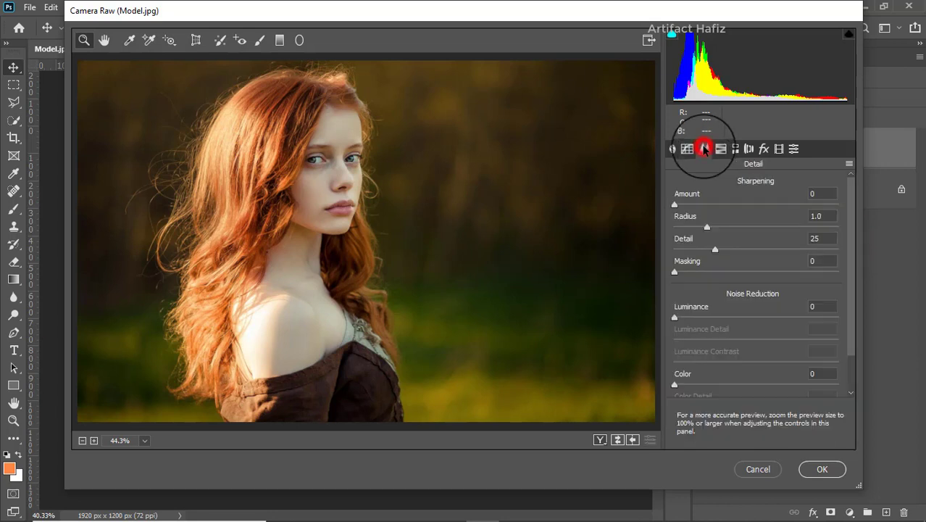
left_click(680, 206)
left_click_drag(682, 207, 700, 209)
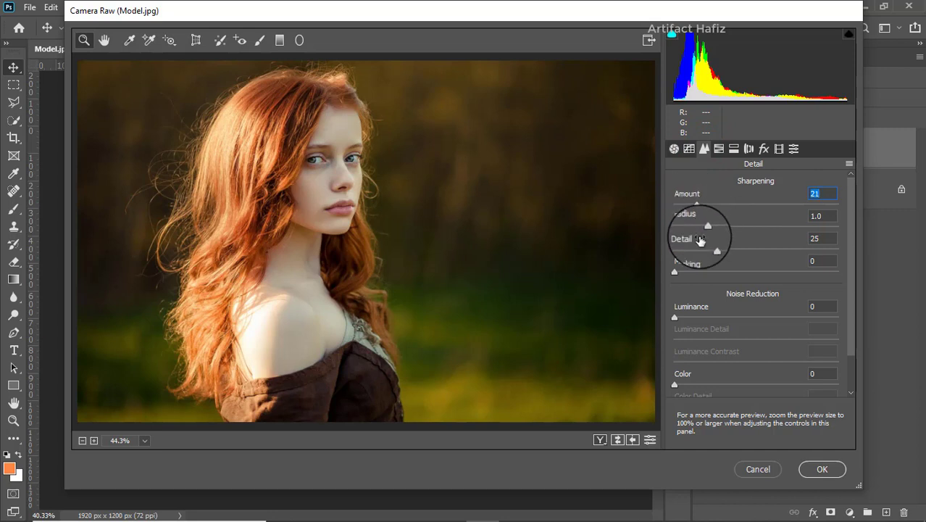
left_click_drag(674, 318, 690, 325)
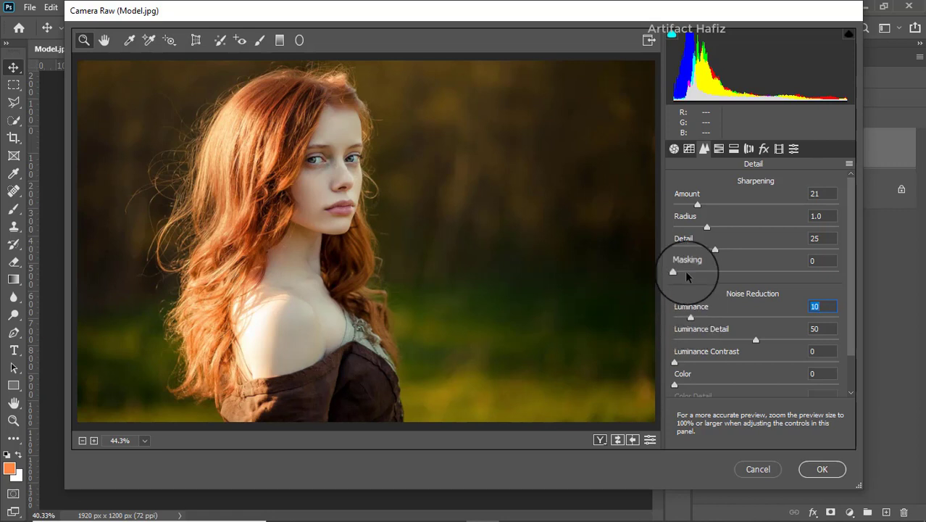
Move the Blue tone curve's top point further left to 249→255
left_click(690, 149)
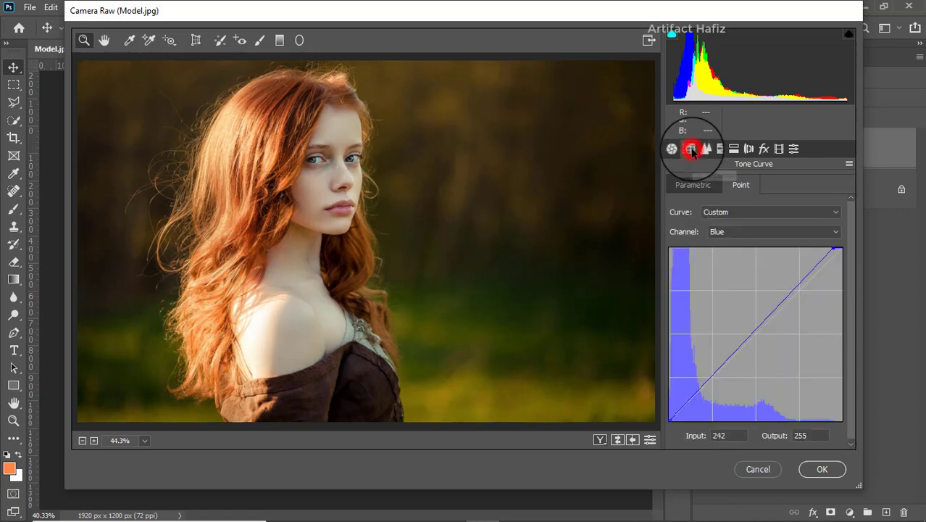
left_click(798, 232)
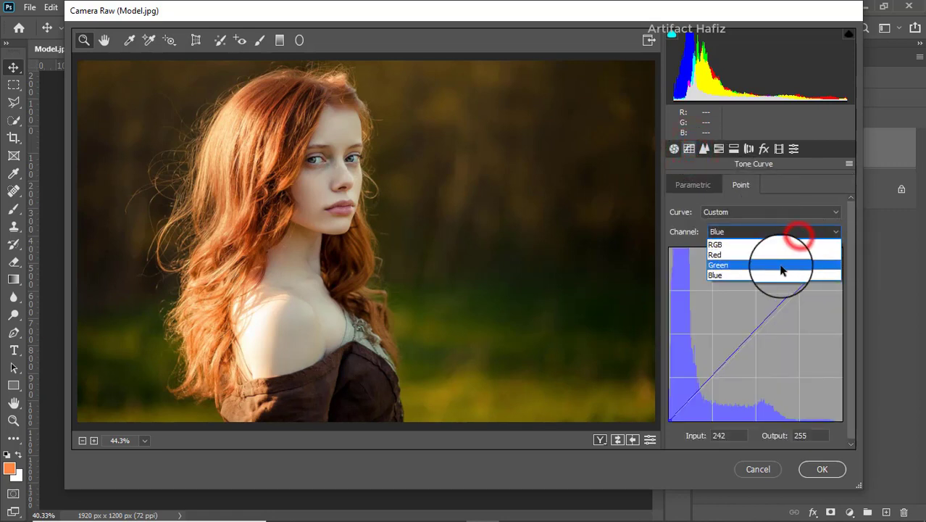
left_click(797, 271)
left_click(841, 247)
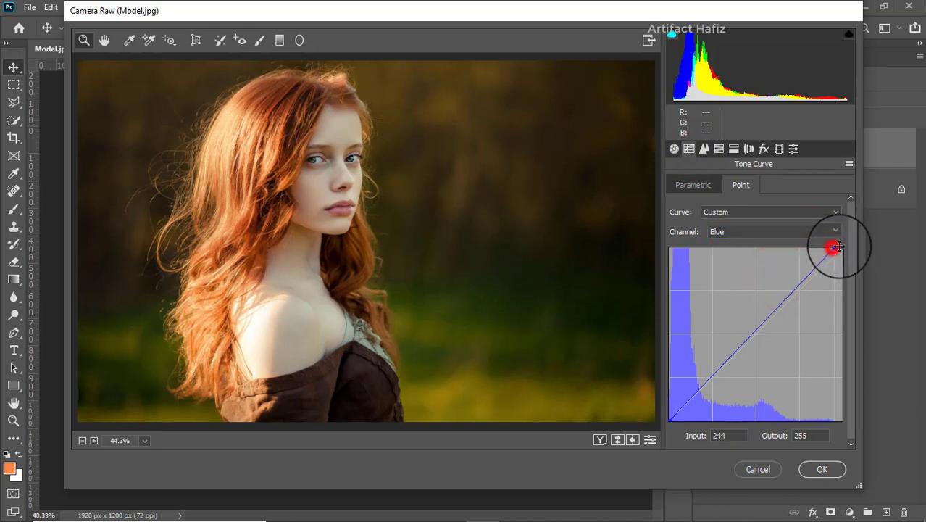
left_click_drag(845, 247, 837, 240)
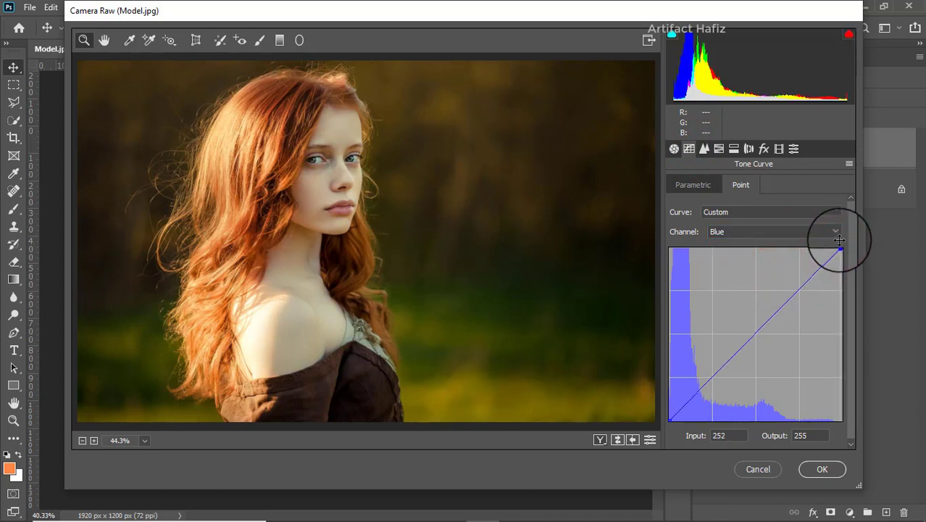
In HSL Saturation, tune the oranges and boost reds, aquas and blues
left_click(719, 149)
left_click(718, 187)
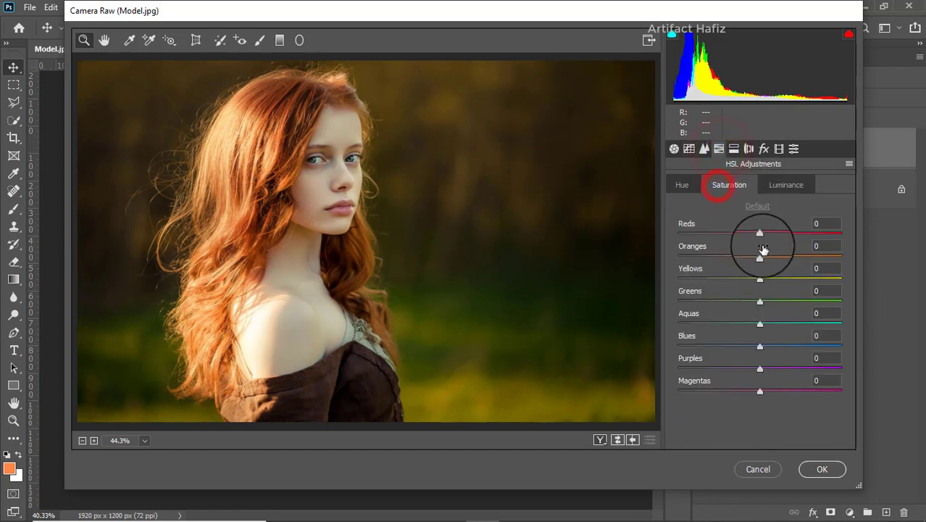
left_click(760, 257)
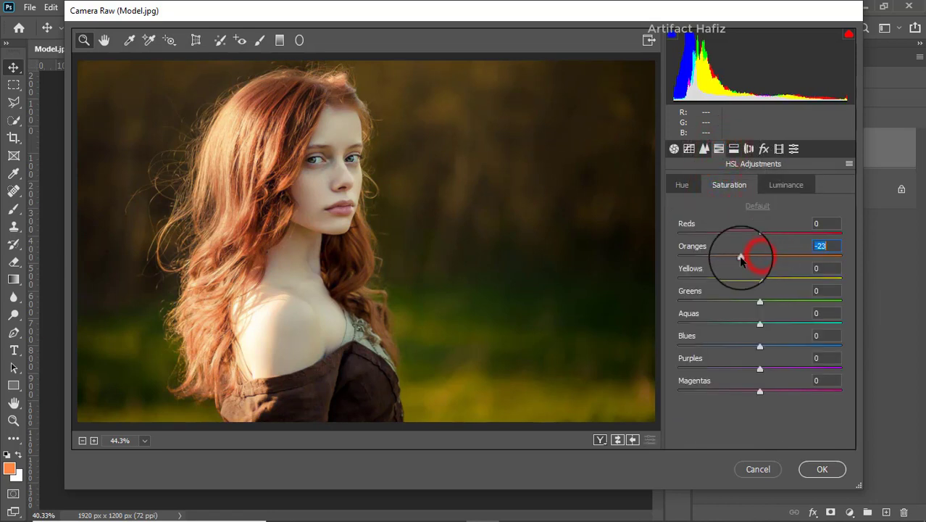
mouse_move(741, 258)
left_mouse_down()
mouse_move(770, 262)
mouse_move(746, 279)
mouse_move(720, 280)
mouse_move(712, 303)
left_mouse_up()
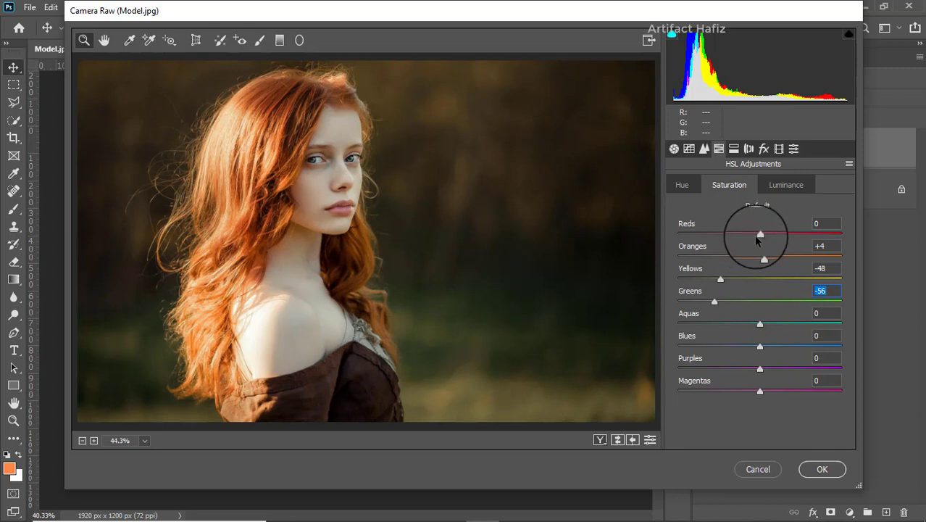
mouse_move(760, 234)
left_mouse_down()
mouse_move(782, 236)
mouse_move(771, 240)
left_mouse_up()
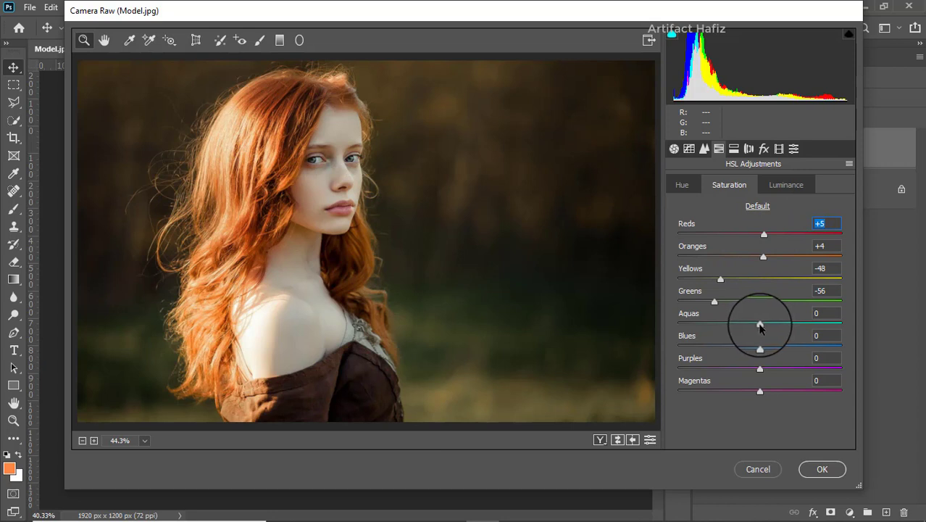
mouse_move(760, 327)
left_mouse_down()
mouse_move(775, 323)
mouse_move(774, 348)
left_mouse_up()
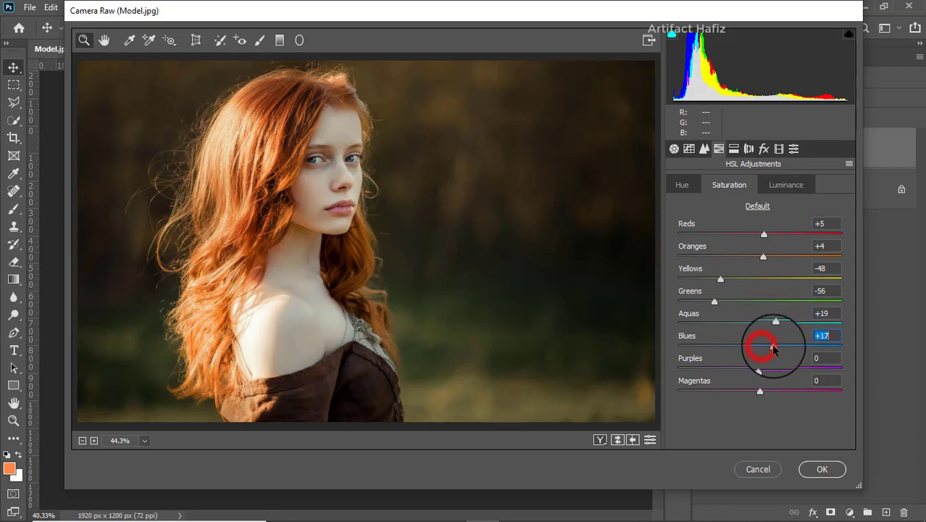
Set HSL Luminance to Reds +5, Oranges +2, Yellows -5 and Greens -41
left_click(785, 185)
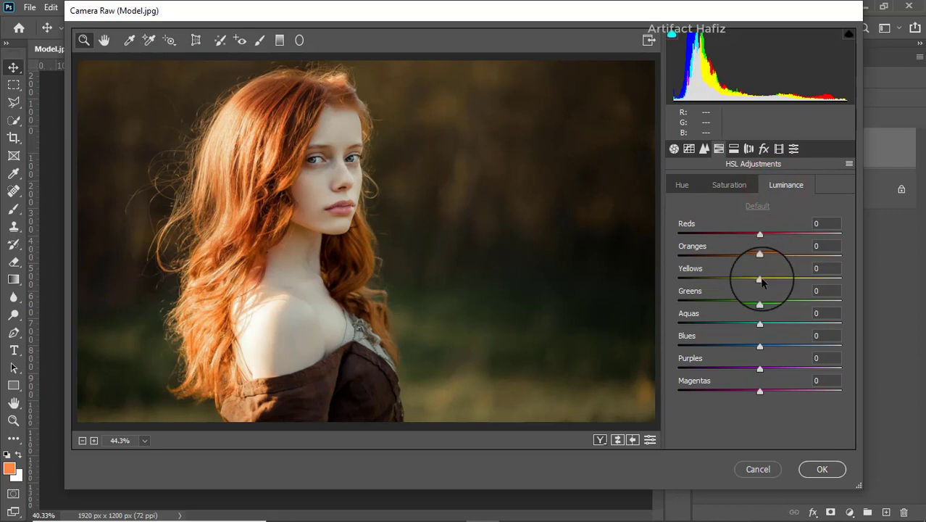
left_click_drag(761, 282, 757, 287)
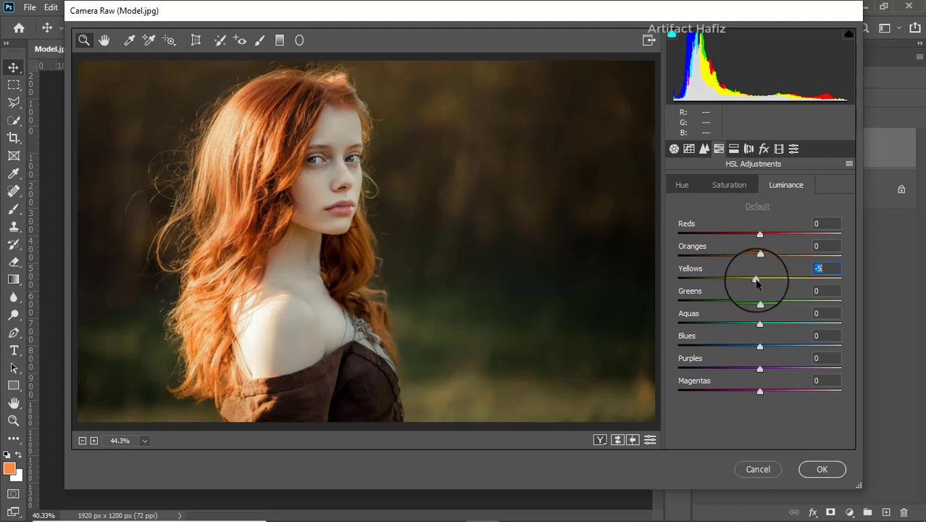
left_click_drag(759, 303, 732, 306)
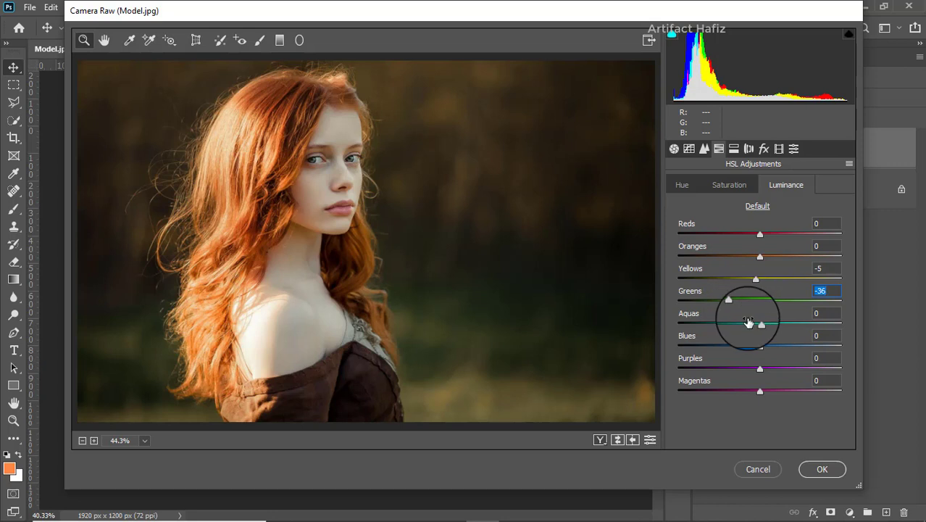
left_click_drag(729, 300, 726, 301)
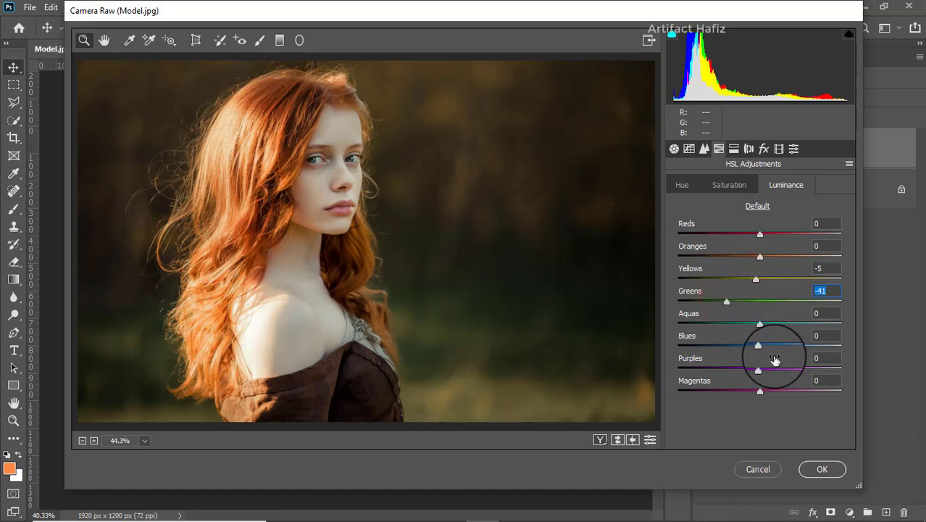
mouse_move(759, 258)
left_mouse_down()
mouse_move(748, 234)
mouse_move(771, 235)
mouse_move(765, 239)
left_mouse_up()
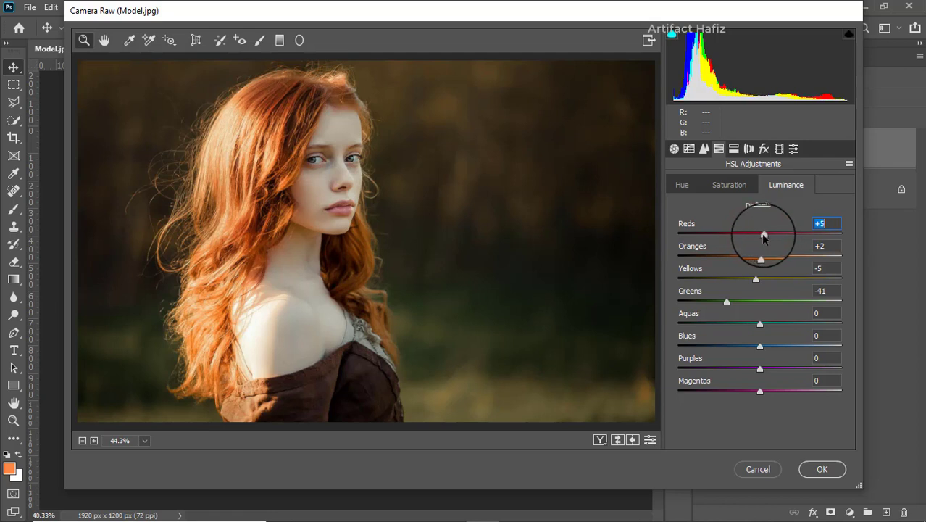
left_click(682, 184)
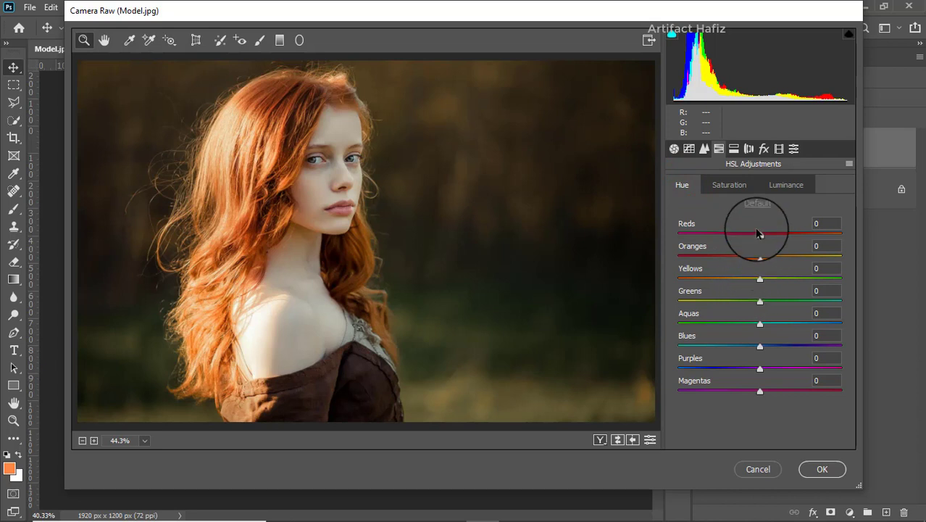
Give split-toning shadows a faint blue tint: Hue 245, Saturation 6
left_click(735, 149)
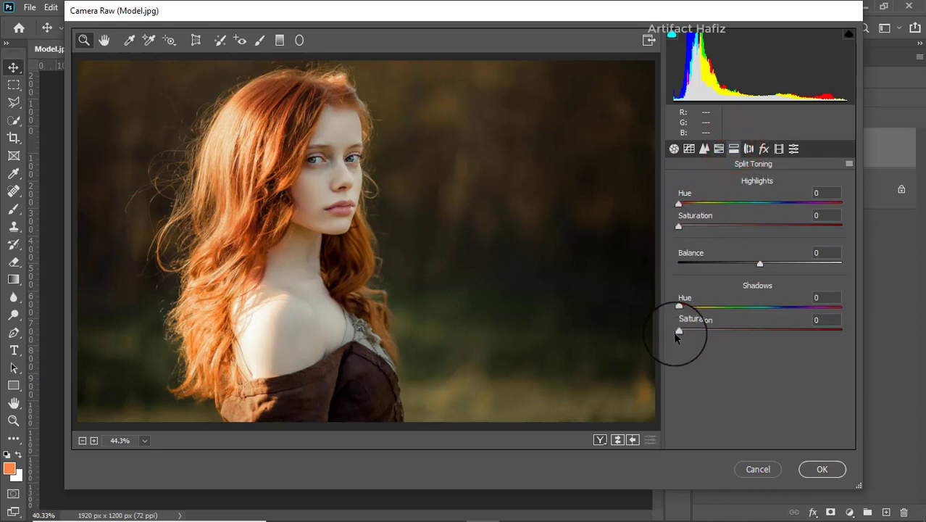
left_click_drag(678, 331, 746, 330)
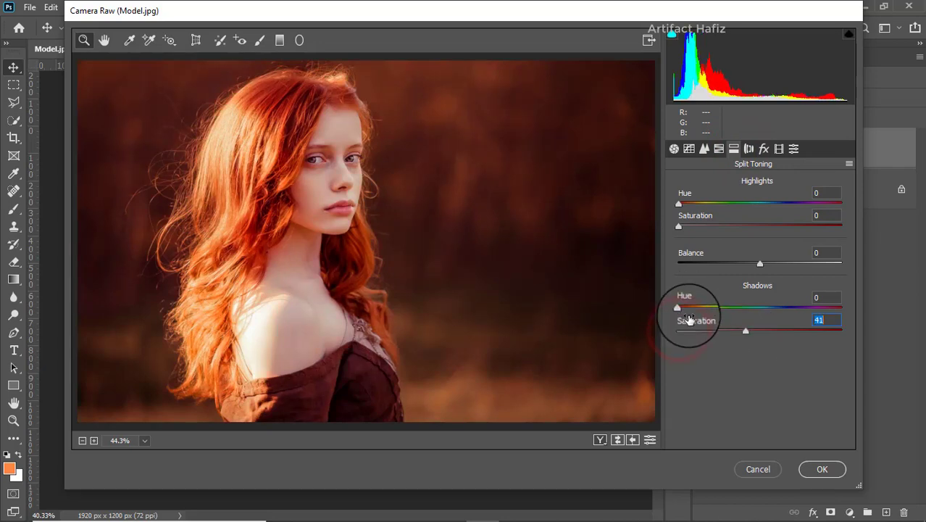
left_click_drag(678, 307, 790, 310)
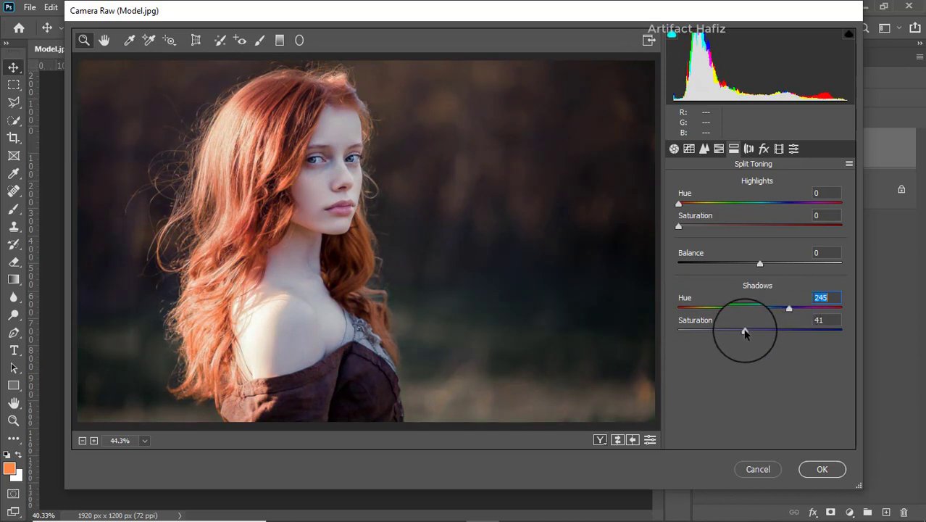
left_click_drag(745, 332, 687, 331)
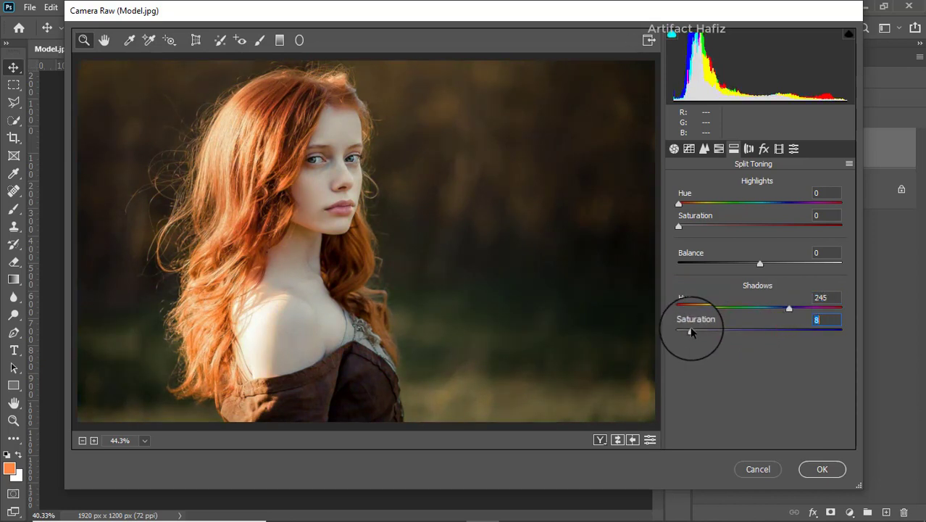
Give split-toning highlights a faint orange tint: Hue 26, Saturation 6
left_click_drag(678, 226, 731, 230)
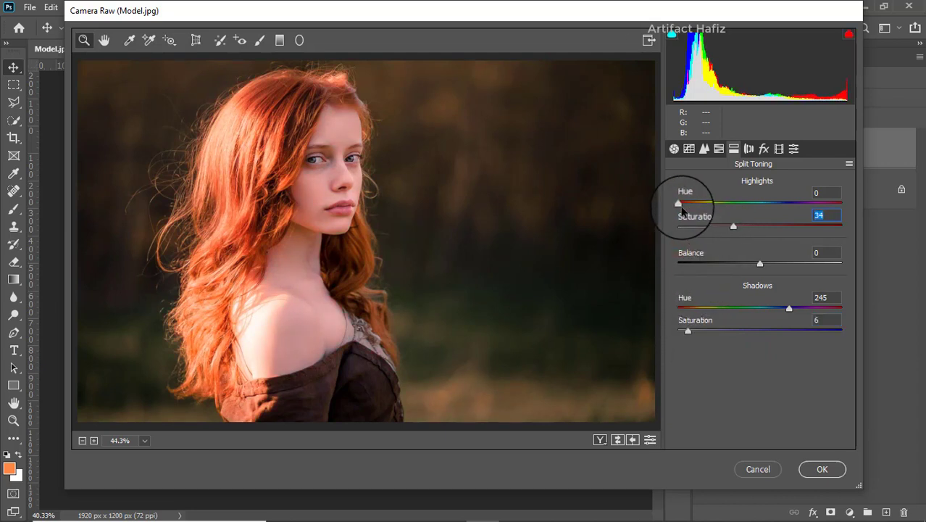
left_click_drag(680, 204, 700, 204)
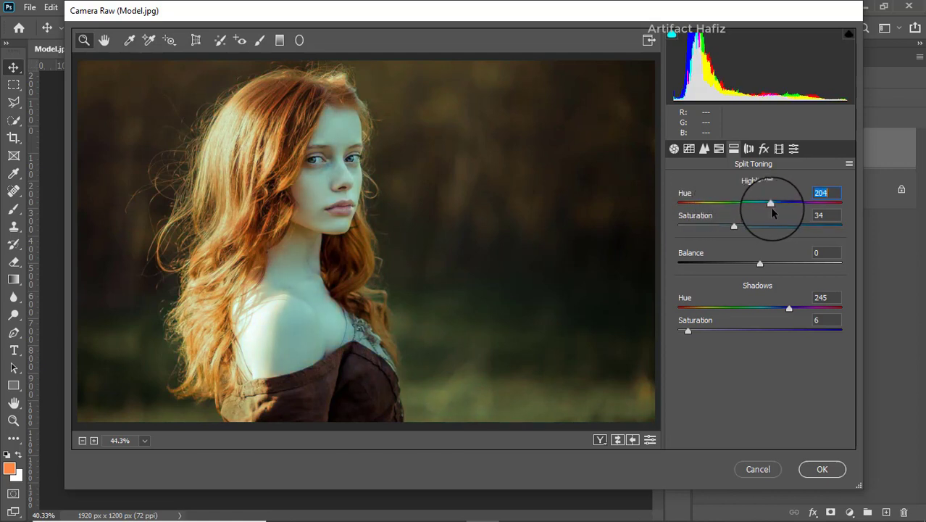
mouse_move(771, 207)
left_mouse_down()
mouse_move(839, 207)
mouse_move(712, 213)
left_mouse_up()
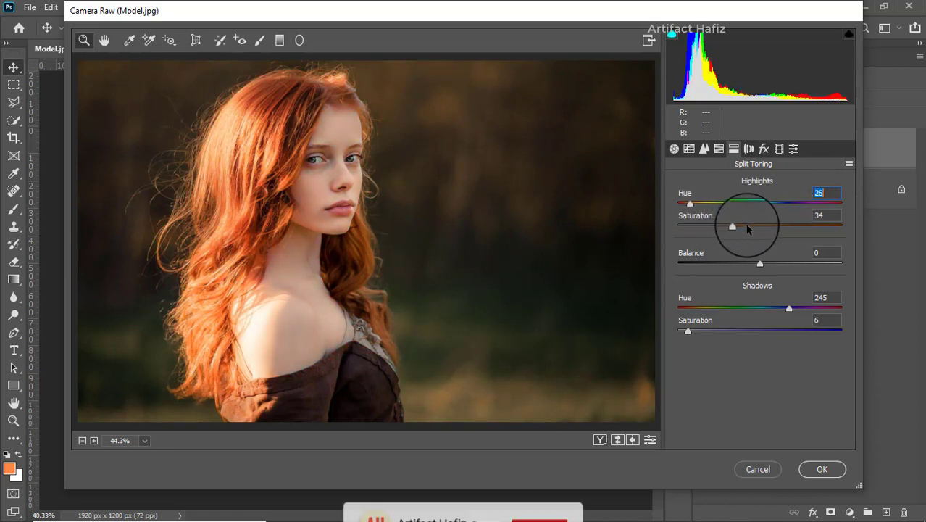
mouse_move(733, 226)
left_mouse_down()
mouse_move(652, 234)
mouse_move(685, 242)
left_mouse_up()
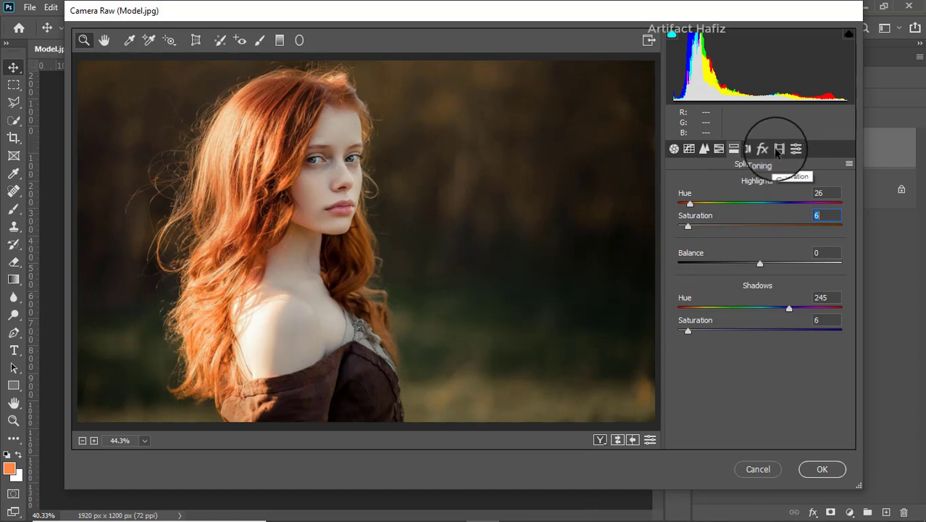
left_click(777, 150)
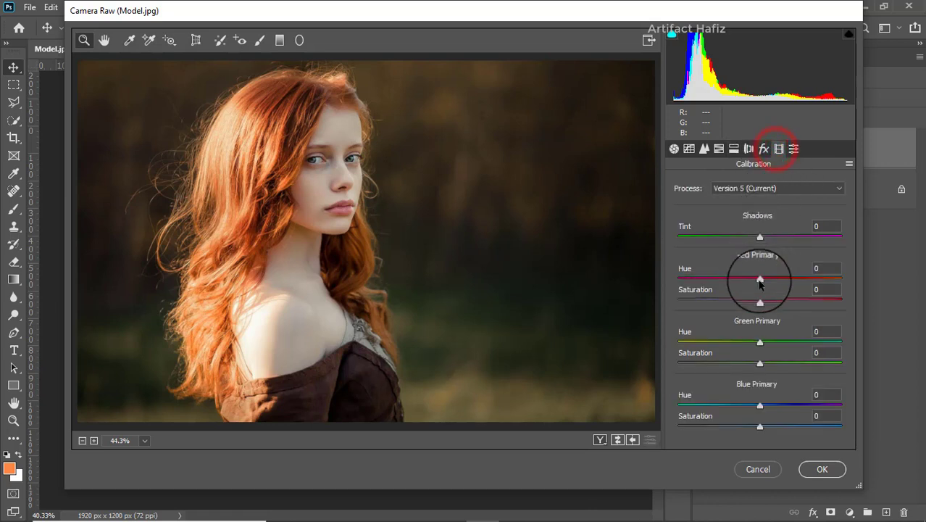
Set calibration Red Primary Saturation +1 and Green Primary Saturation +2, then apply Camera Raw
left_click_drag(760, 298, 740, 300)
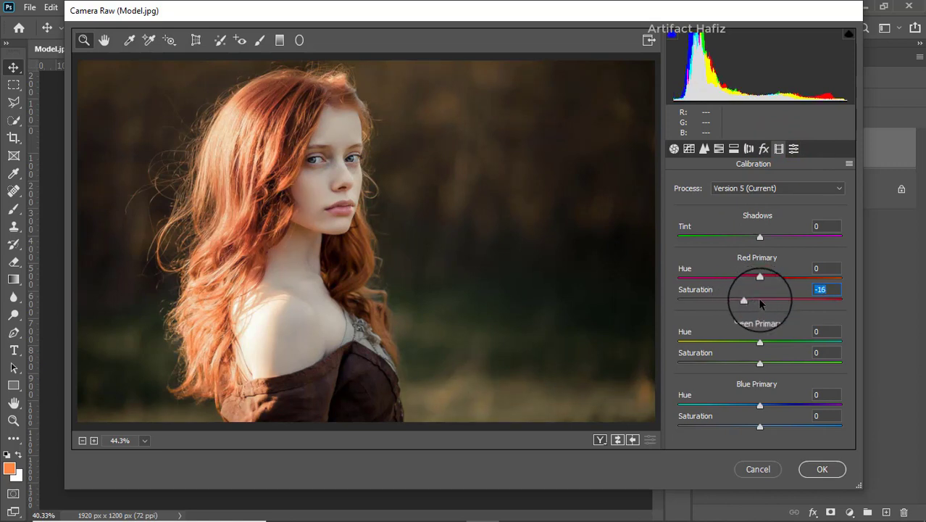
left_click_drag(777, 303, 763, 304)
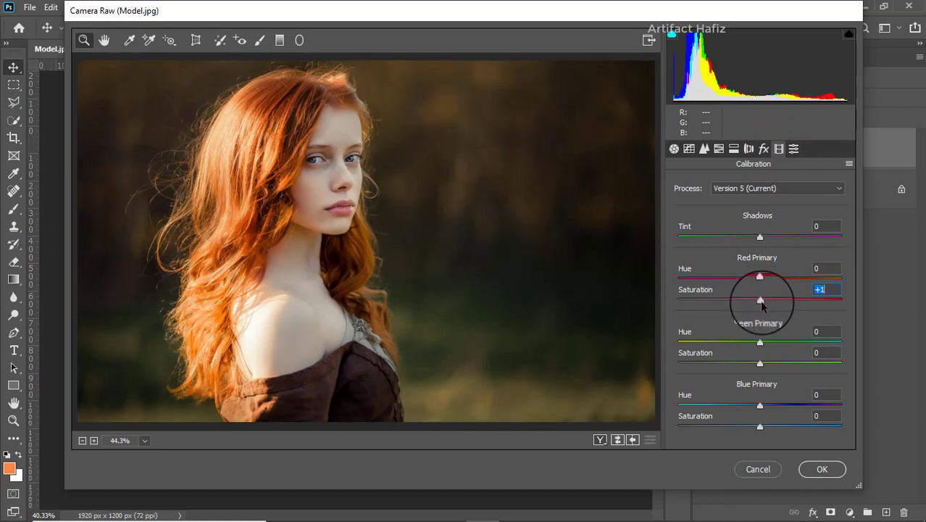
left_click_drag(760, 363, 763, 367)
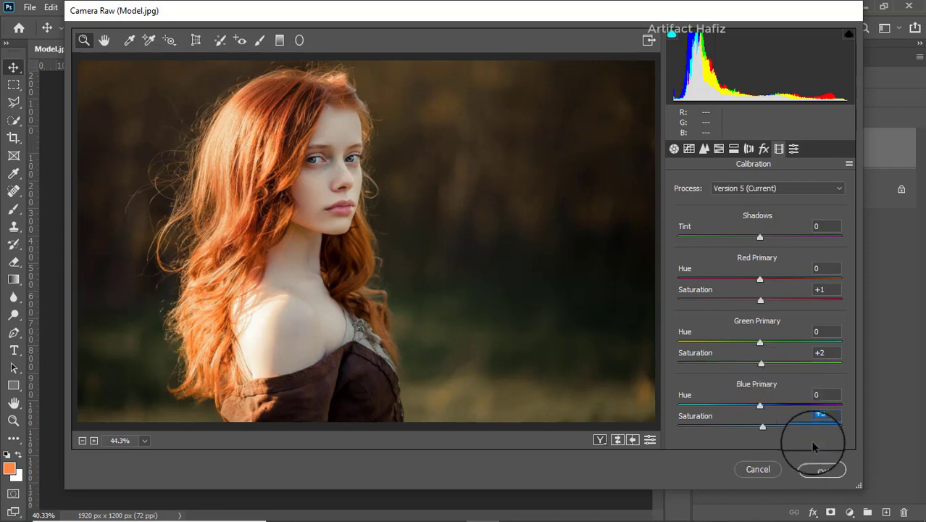
left_click(819, 471)
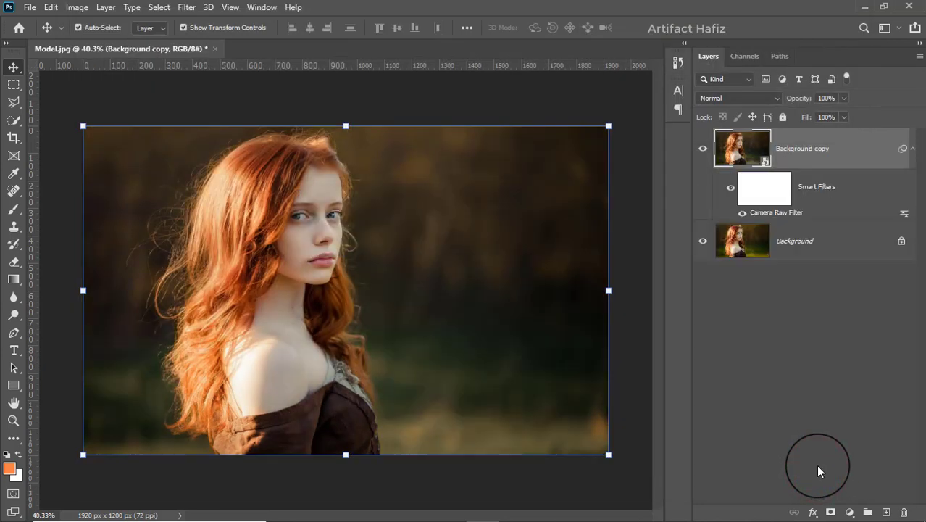
Toggle the graded layer to compare, then add an empty Layer 1 above Background copy
left_click(704, 149)
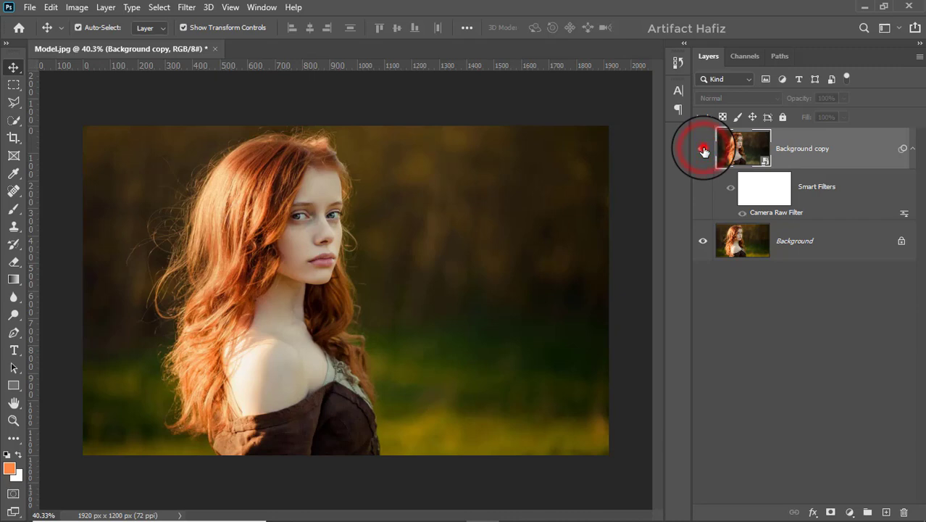
left_click(704, 149)
left_click(848, 155)
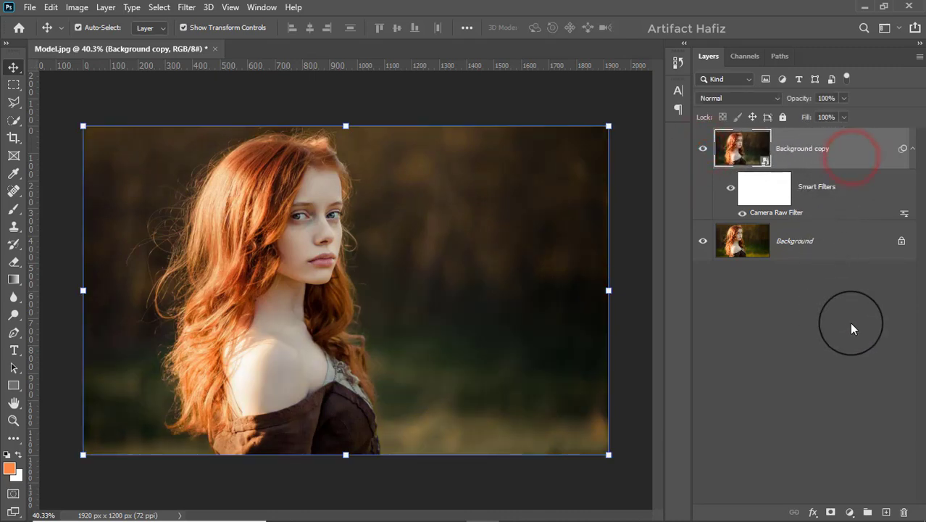
left_click(886, 512)
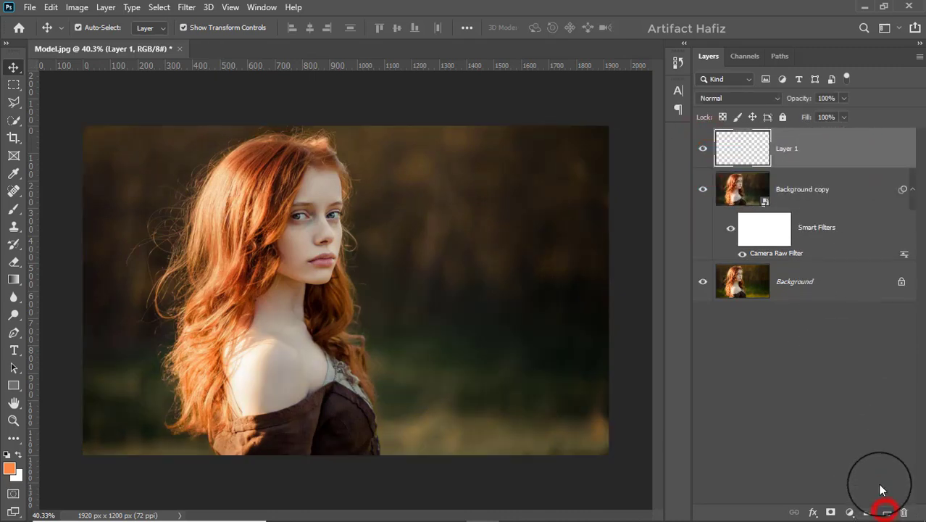
left_click(14, 210)
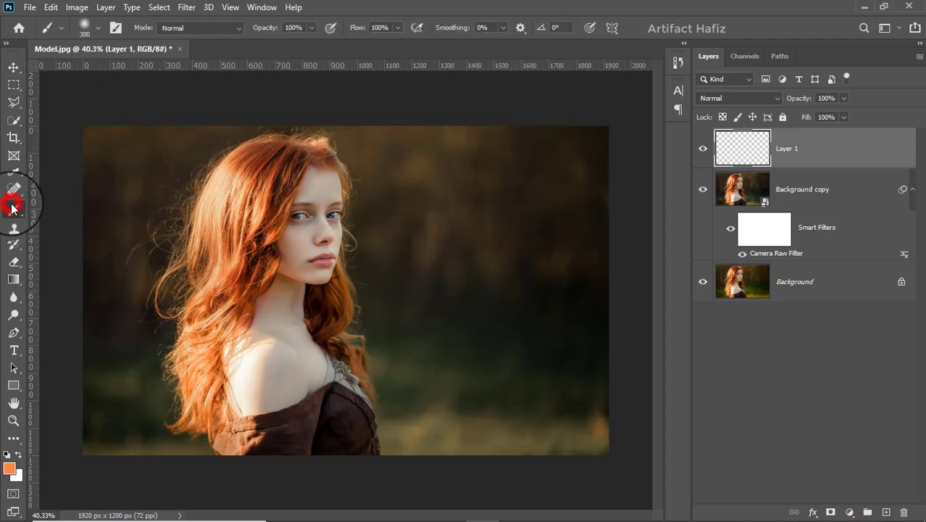
Set the foreground colour to light orange #ffb771
left_click(12, 472)
mouse_move(602, 152)
left_mouse_down()
mouse_move(607, 137)
mouse_move(657, 133)
left_mouse_up()
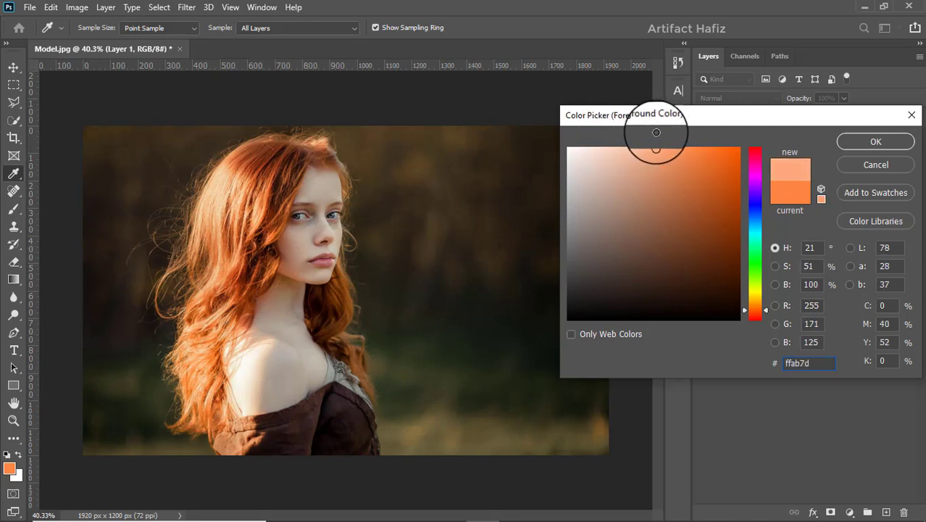
left_click_drag(749, 309, 752, 306)
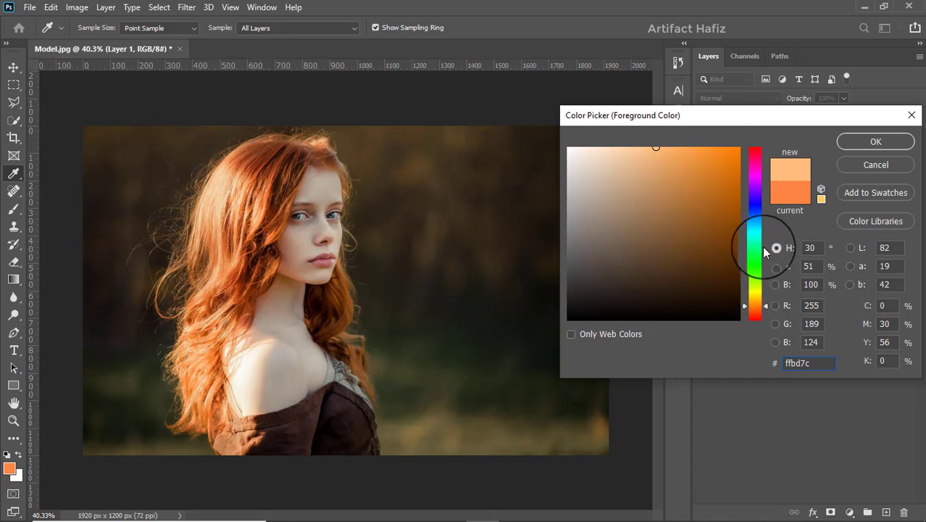
left_click_drag(662, 147, 671, 147)
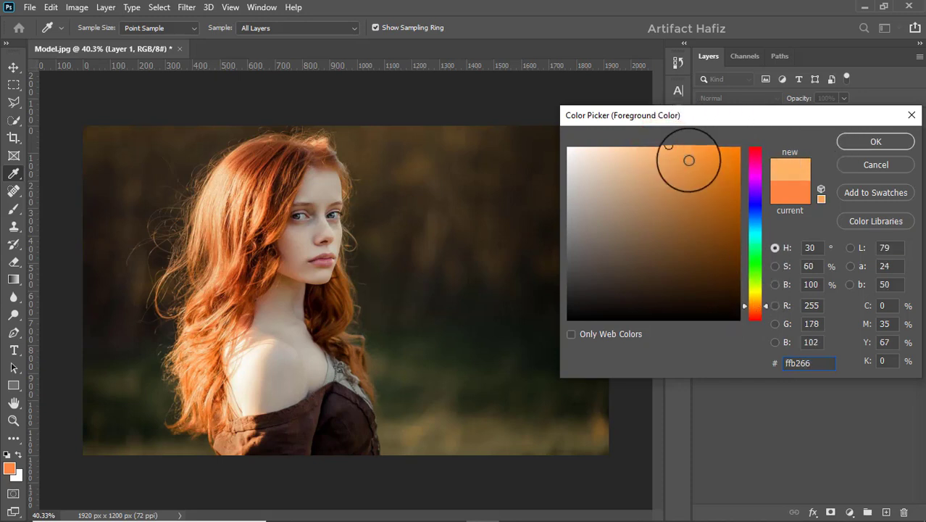
left_click(663, 147)
left_click(855, 142)
key("b")
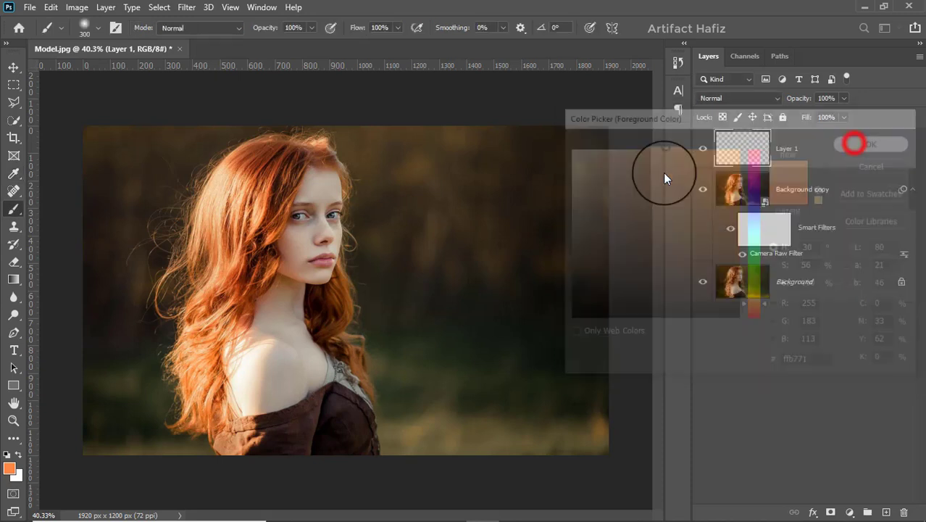
Paint a soft orange dab beside her face with an 800 px Soft Round brush
left_click(86, 28)
left_click(77, 178)
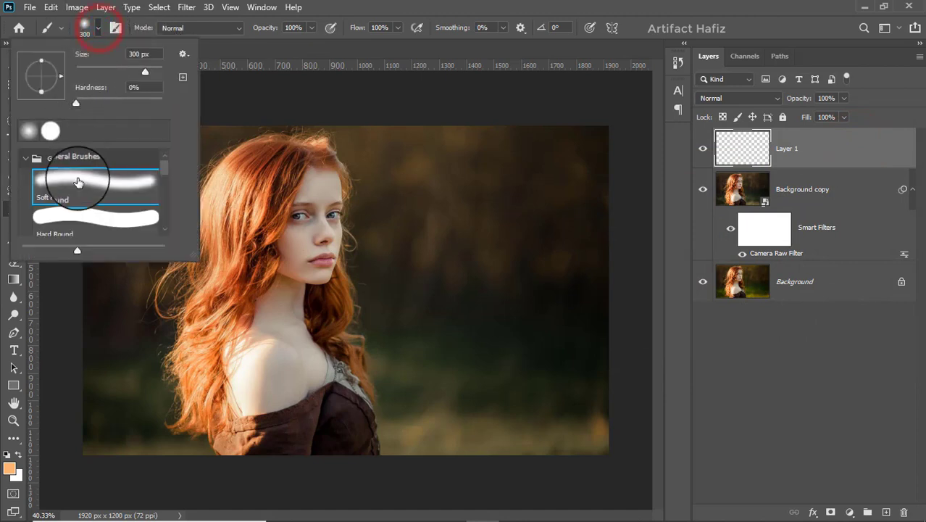
left_click(303, 45)
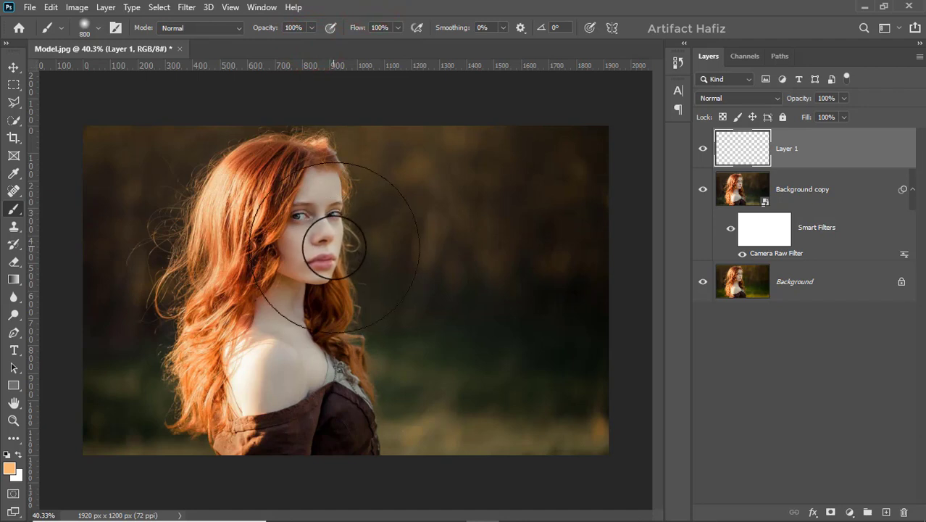
key("bracketright")
key("bracketright")
key("bracketright")
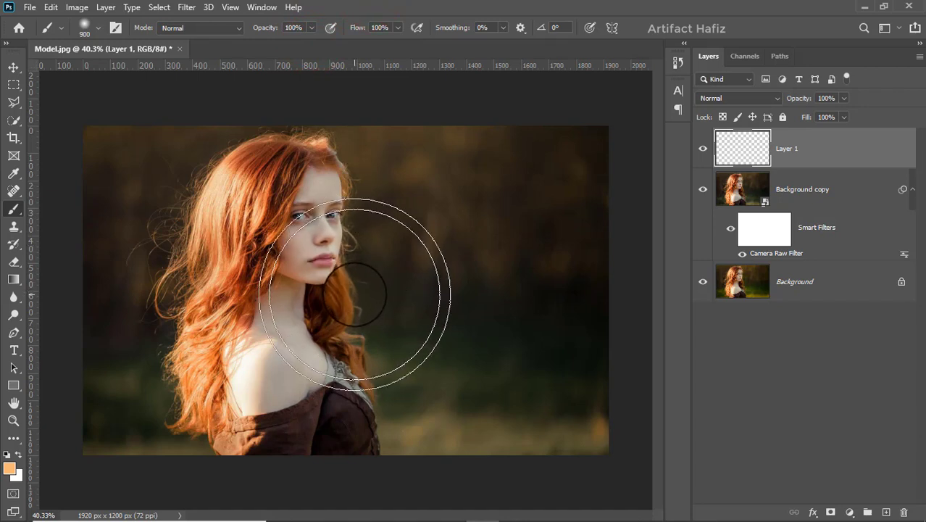
left_click(349, 290)
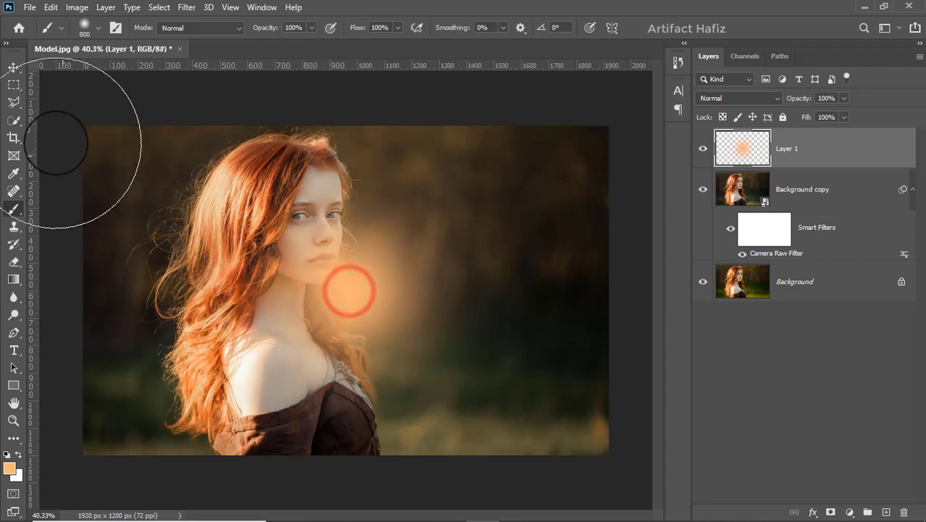
left_click(13, 67)
Set Layer 1 to Screen and scale the glow to about 291% across the upper right
key("ctrl+t")
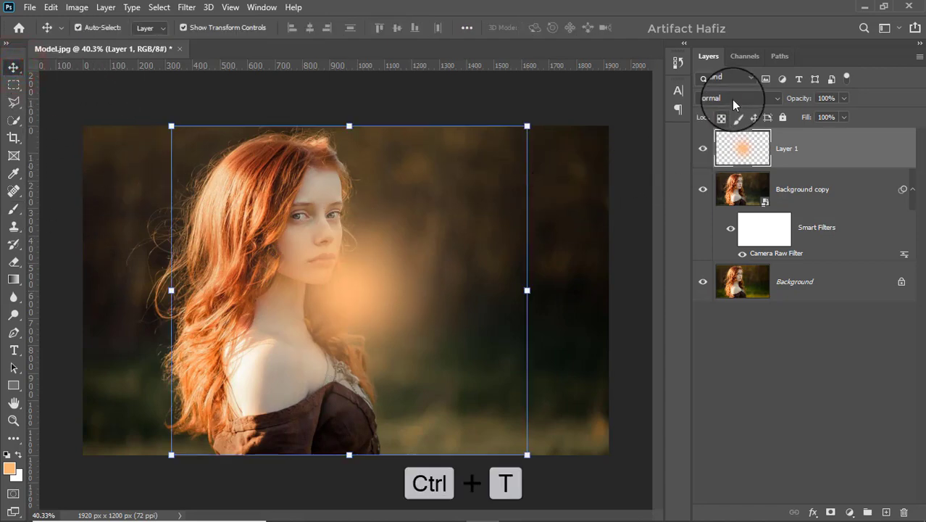
left_click(736, 98)
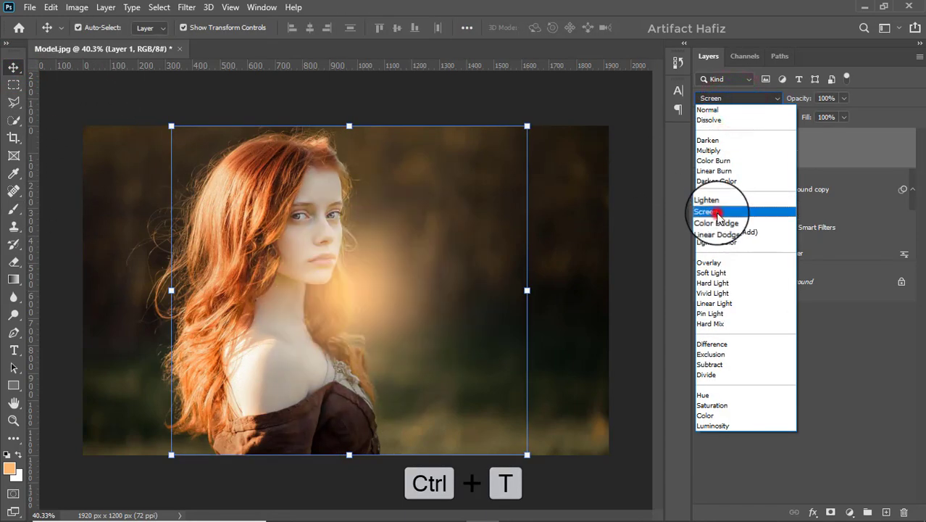
left_click(716, 212)
left_click_drag(527, 290, 653, 285)
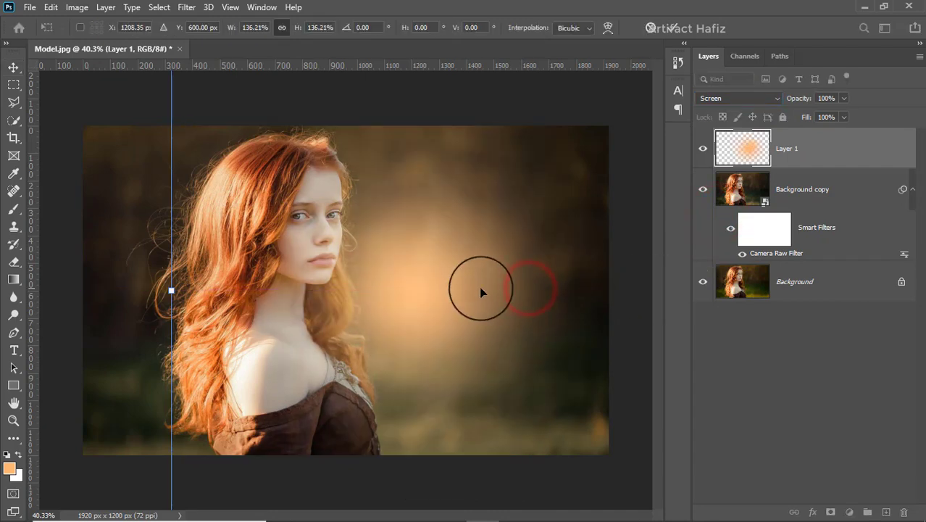
scroll(461, 295, "down", 3)
scroll(475, 296, "down", 2)
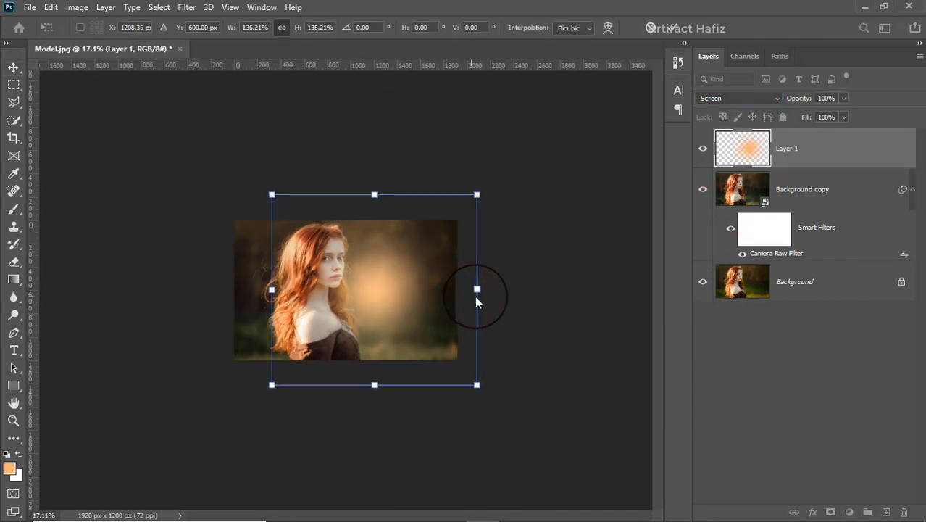
left_click_drag(476, 290, 614, 289)
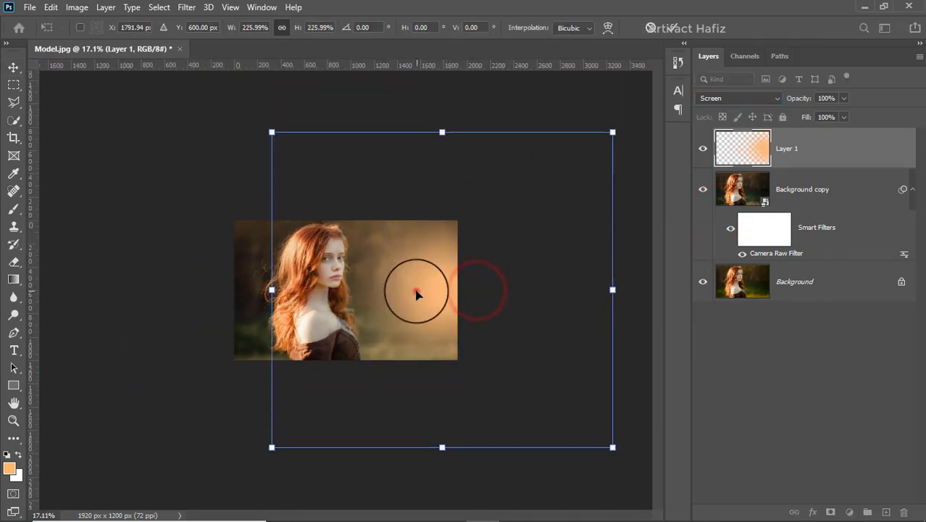
left_click_drag(419, 290, 396, 251)
mouse_move(419, 404)
left_mouse_down()
mouse_move(414, 486)
mouse_move(408, 348)
mouse_move(389, 337)
left_mouse_up()
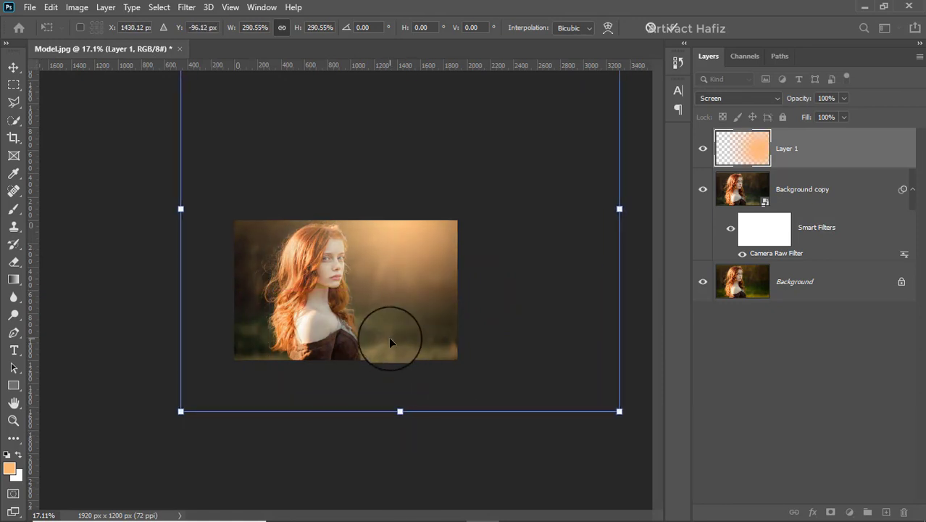
scroll(398, 286, "up", 1)
scroll(407, 284, "up", 2)
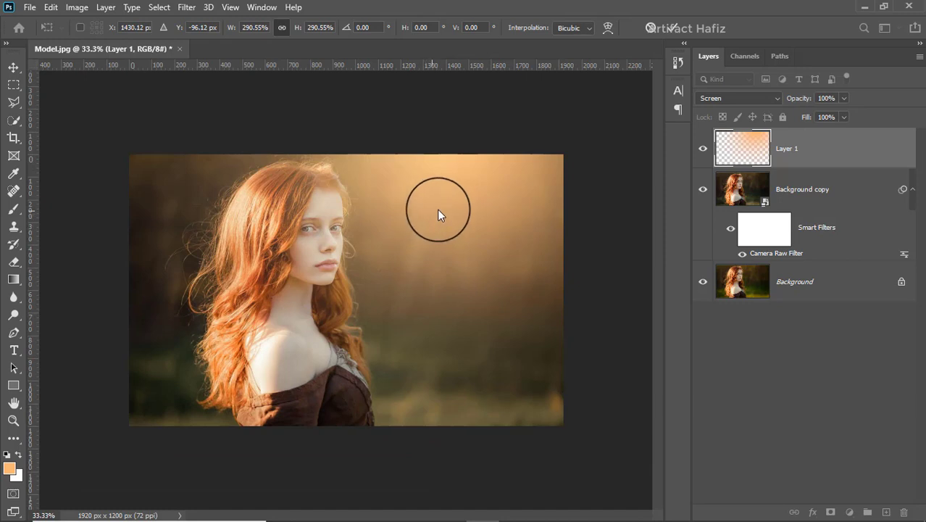
left_click(673, 28)
scroll(421, 275, "up", 1)
scroll(435, 272, "up", 1)
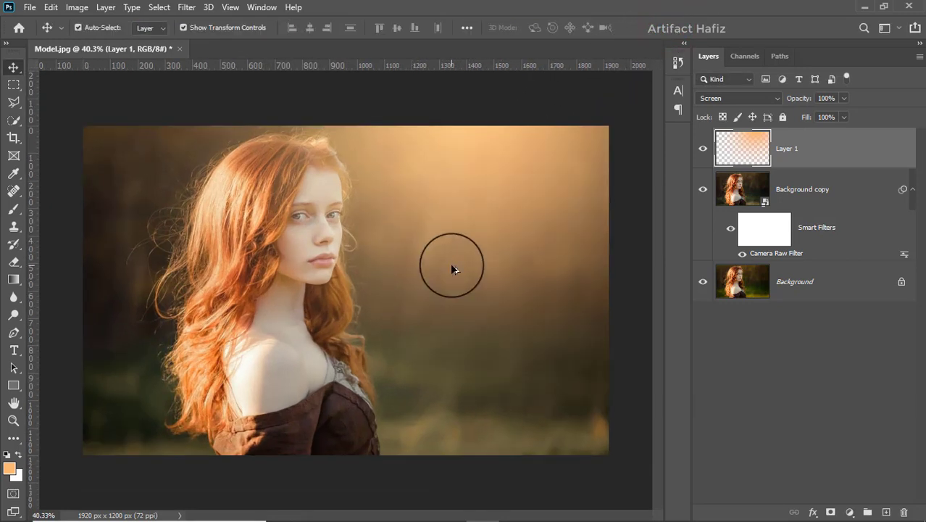
Mask Layer 1 and paint black at 12% opacity, 300 px over her forehead
left_click(800, 145)
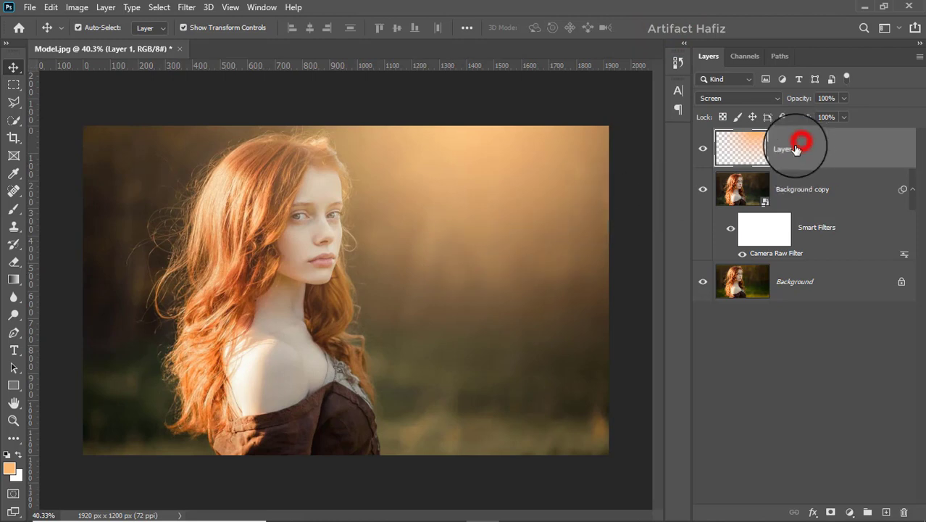
left_click(831, 512)
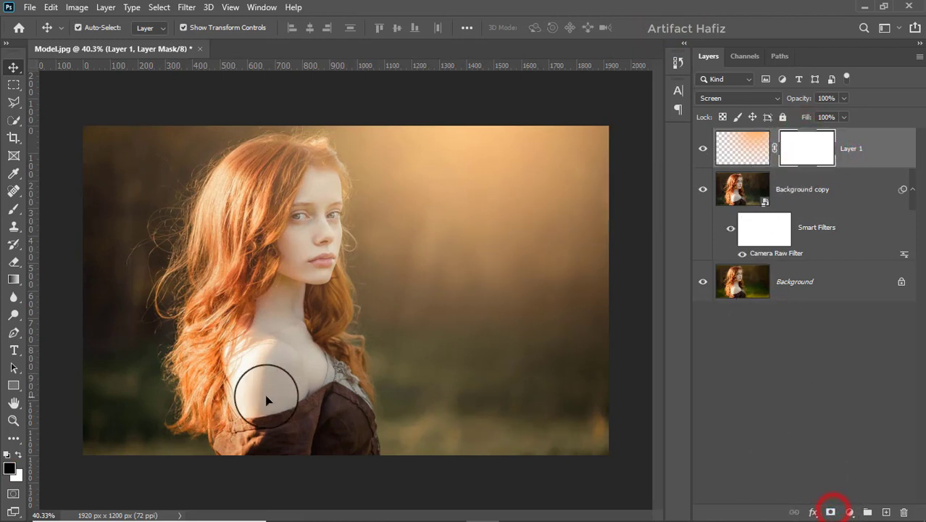
left_click(13, 208)
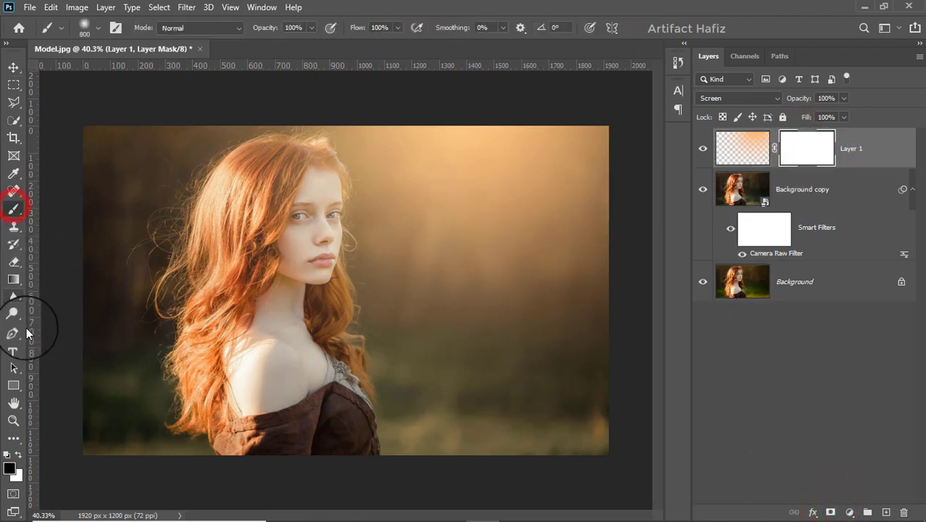
left_click(18, 455)
left_click(18, 456)
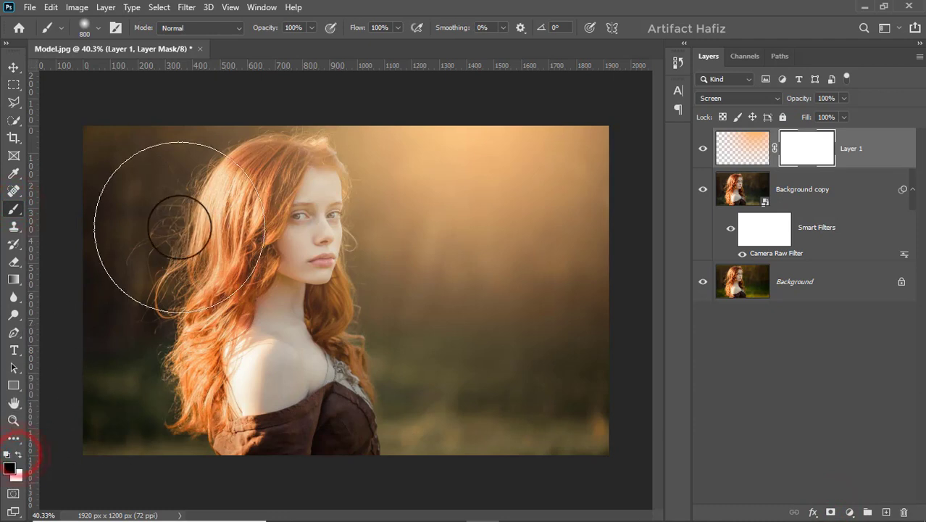
left_click(313, 29)
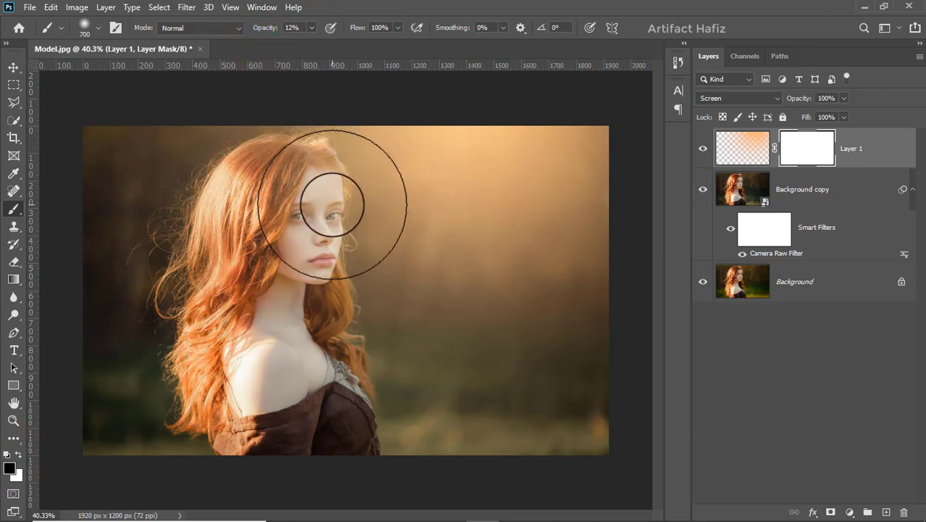
key("bracketleft")
key("bracketleft")
key("bracketleft")
left_click_drag(313, 182, 311, 234)
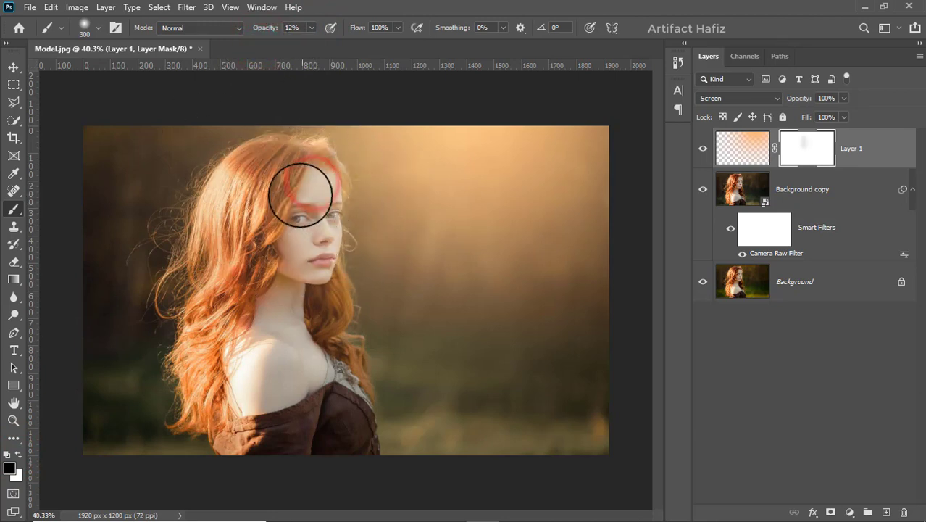
left_click_drag(296, 190, 290, 341)
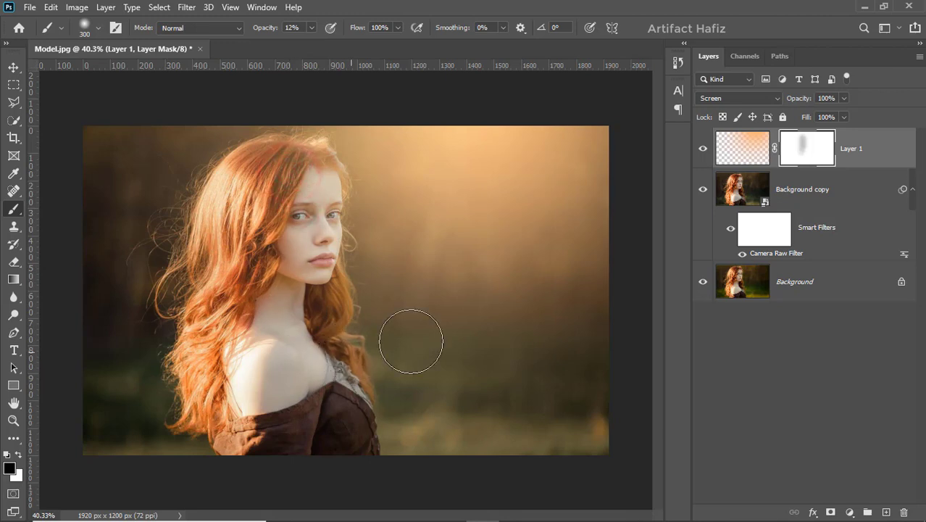
left_click(859, 149)
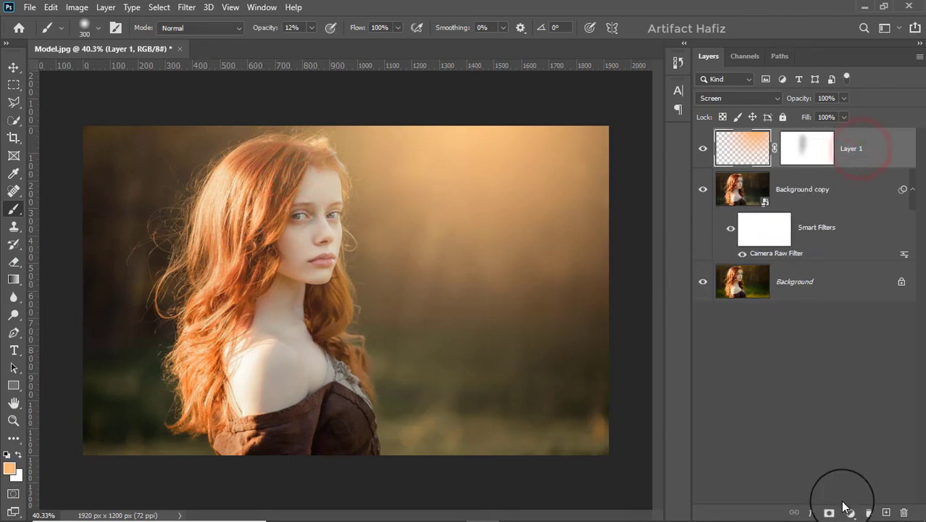
Add a Color Lookup adjustment layer using the Soft_Warming.look LUT
left_click(849, 512)
left_click(854, 437)
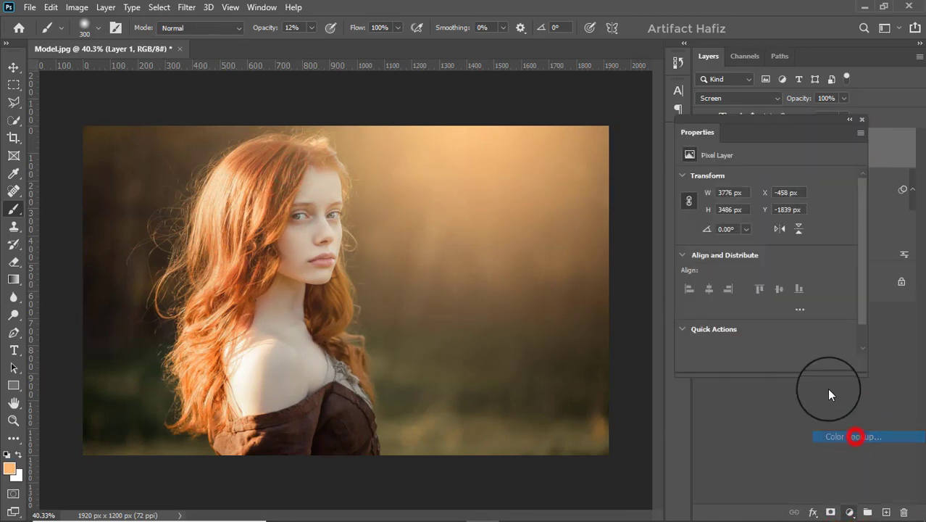
left_click(754, 180)
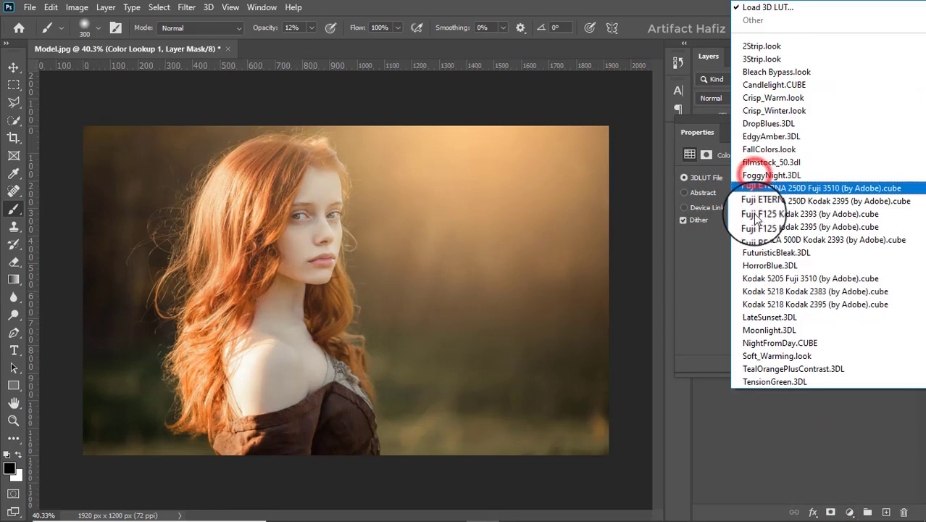
left_click(785, 356)
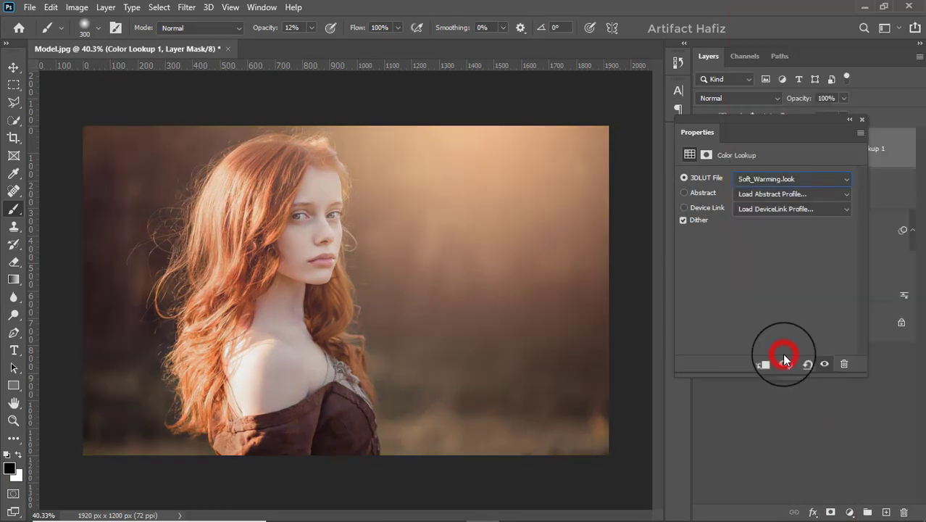
left_click(862, 121)
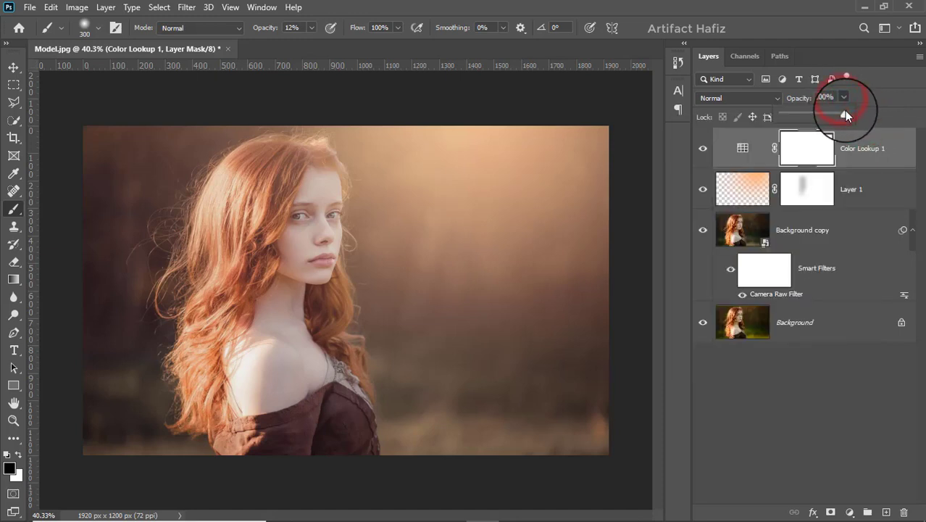
Set the Color Lookup 1 layer to Luminosity blending at 34% opacity
left_click_drag(846, 110, 803, 119)
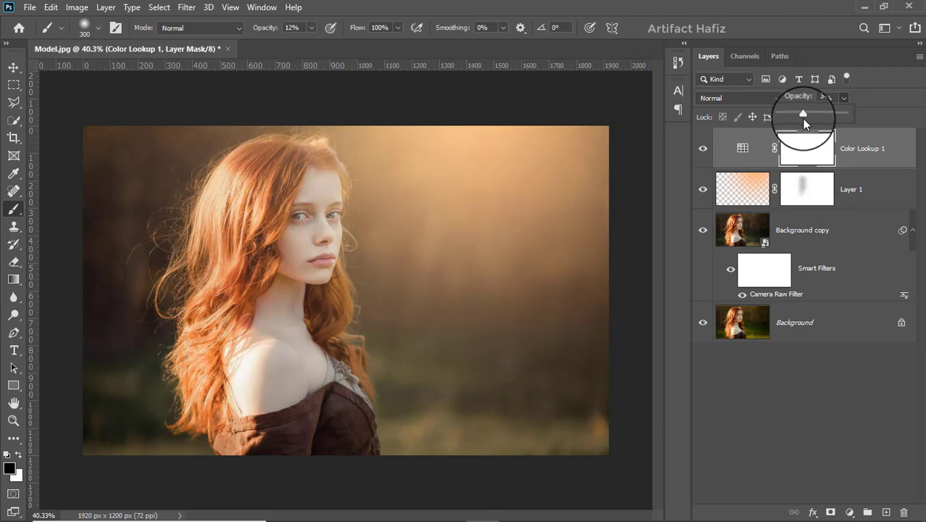
left_click(854, 148)
left_click(719, 97)
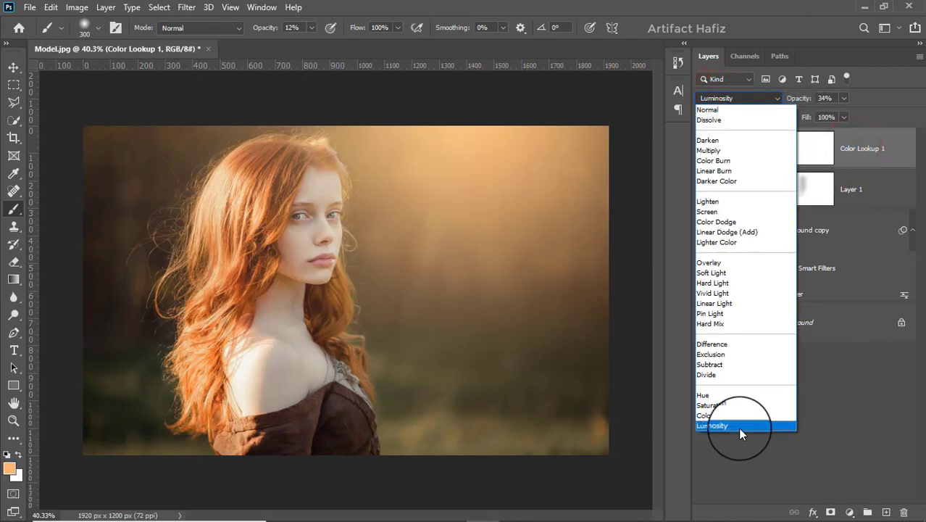
left_click(739, 426)
left_click(883, 153)
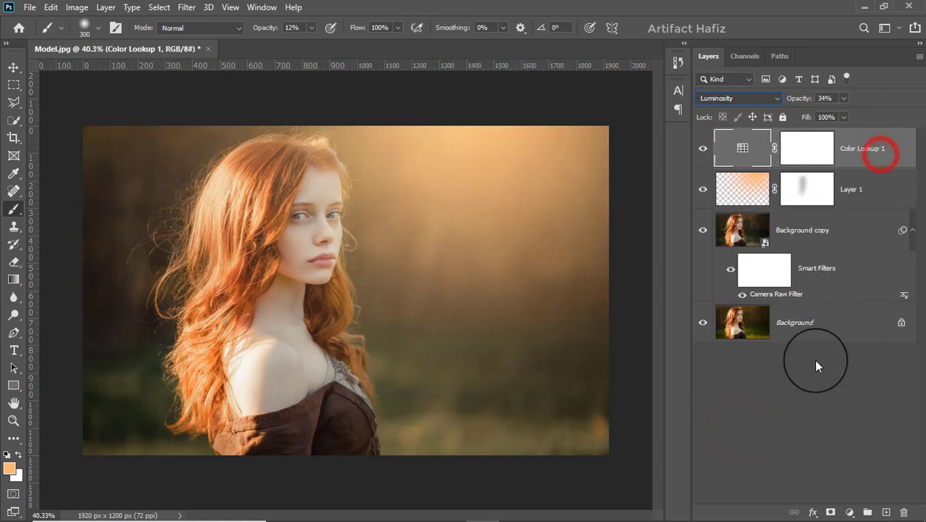
left_click(849, 512)
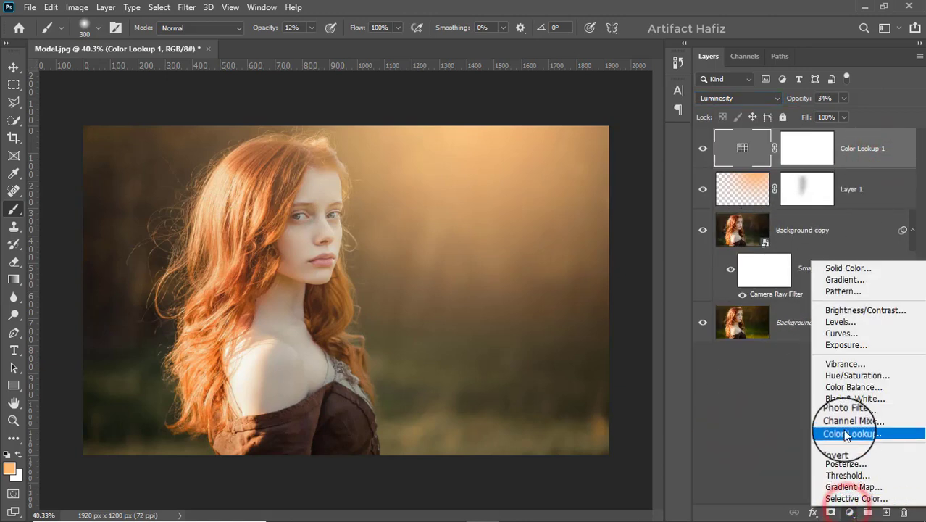
Add a Curves layer with two RGB points, pulling the upper point slightly down
left_click(834, 335)
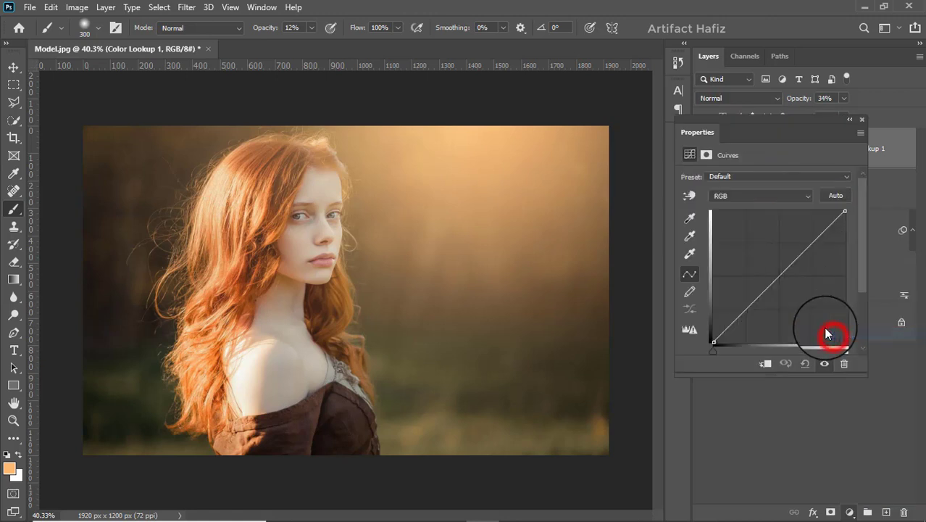
left_click(745, 309)
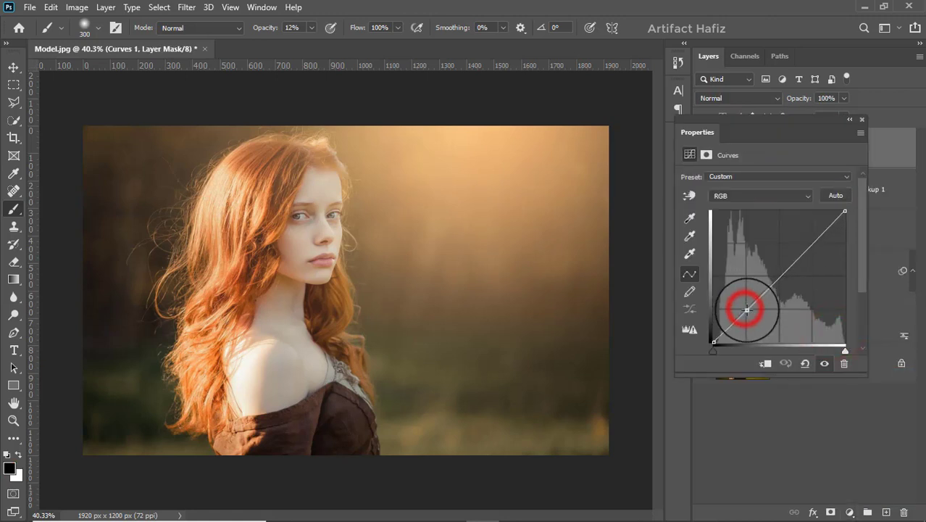
left_click(812, 242)
left_click_drag(812, 240, 814, 245)
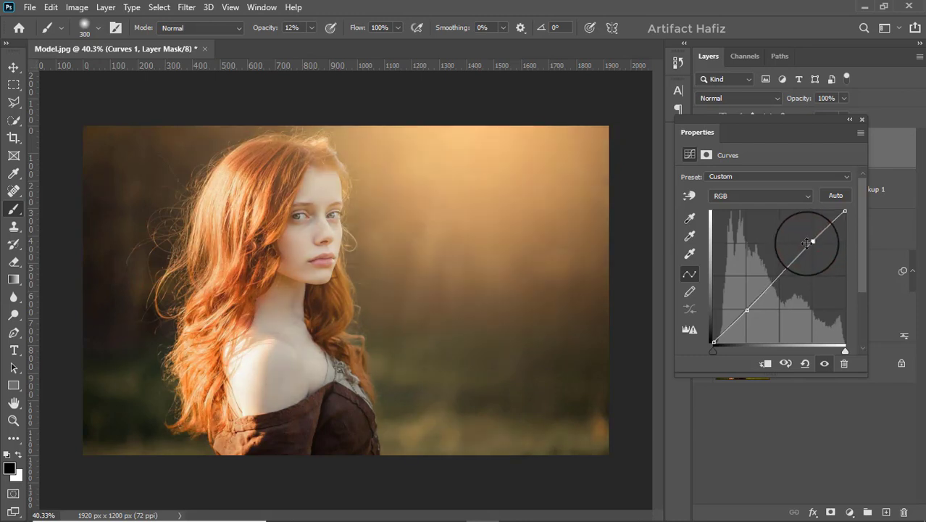
Add a new Levels adjustment layer above Curves 1
left_click(862, 120)
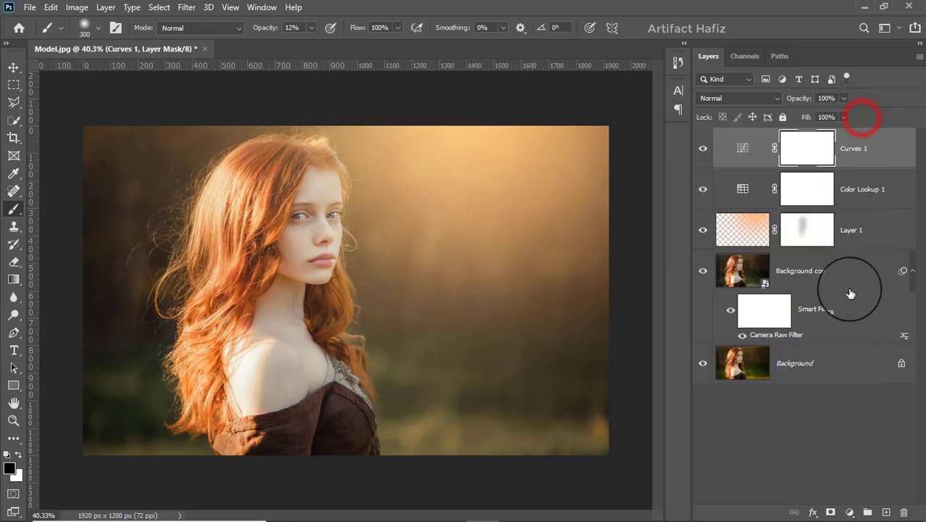
left_click(850, 513)
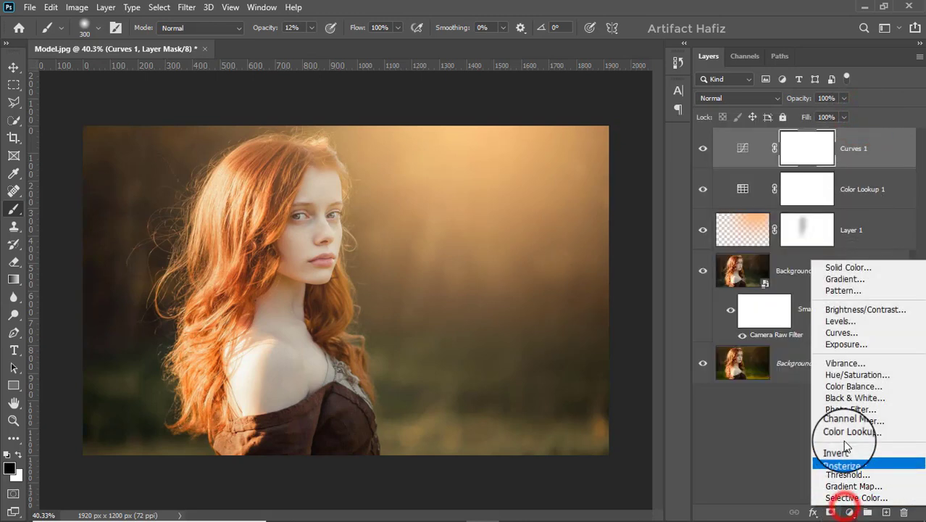
left_click(841, 321)
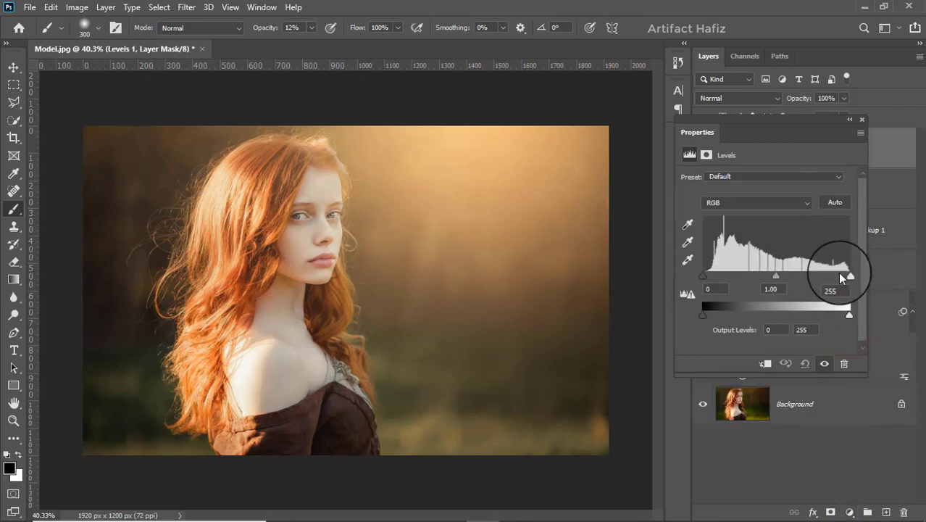
Set the Levels 1 input points to black 4 and white 253
left_click_drag(849, 275, 848, 276)
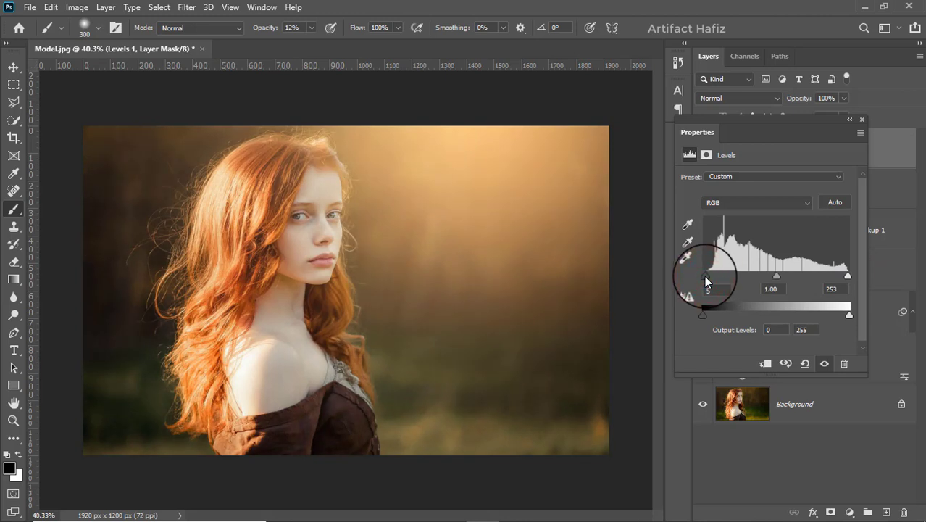
left_click(864, 118)
left_click(866, 147)
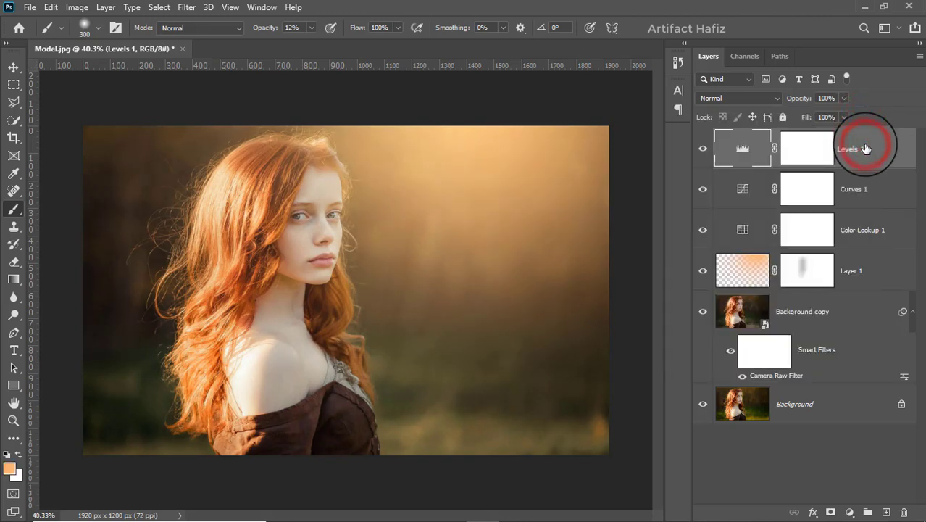
Stamp visible layers into Layer 2, convert it for Smart Filters and open Camera Raw
key("ctrl+alt+shift+e")
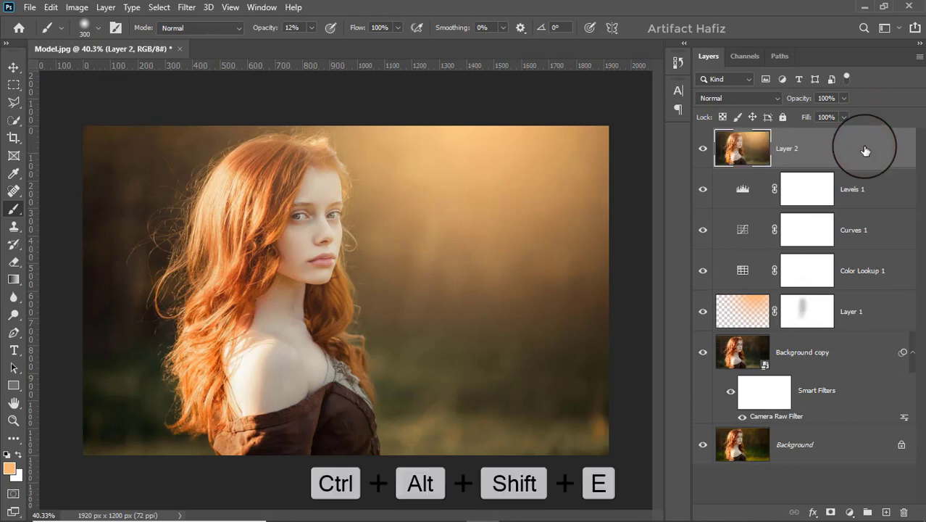
left_click(185, 8)
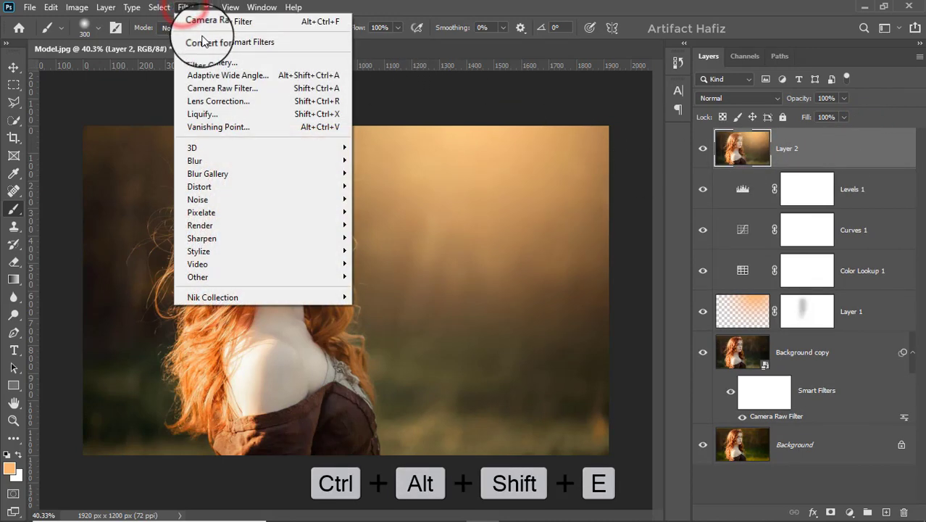
left_click(203, 42)
left_click(183, 7)
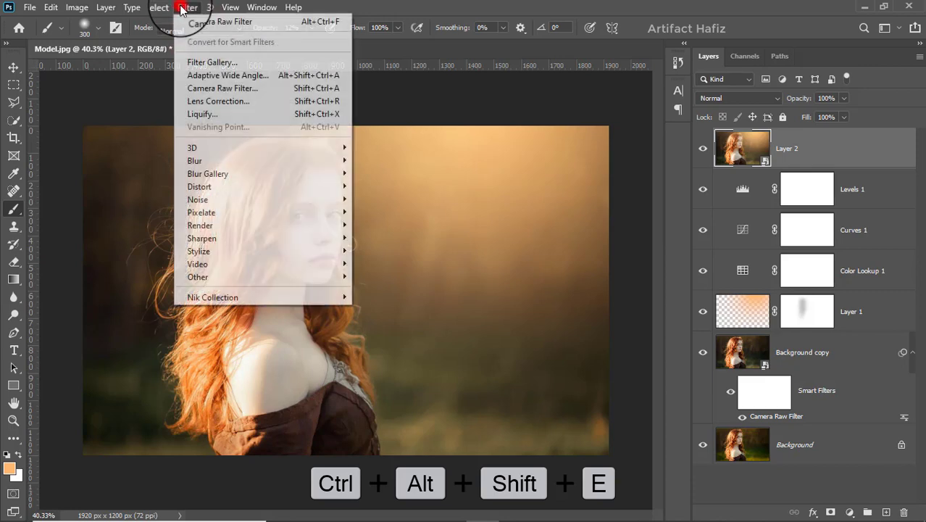
left_click(206, 88)
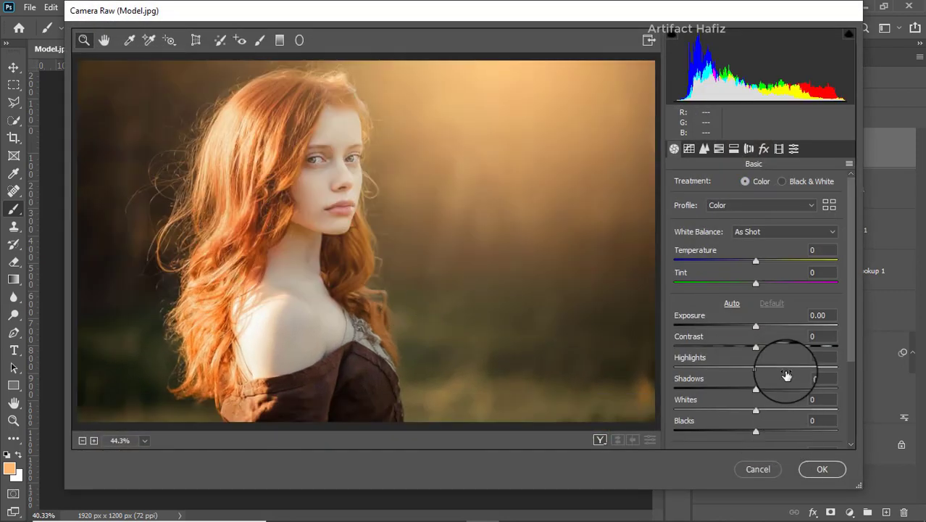
Set Basic sliders: Exposure -0.15, Highlights -24, Shadows +23, Blacks +22, Whites +3
scroll(786, 375, "down", 1)
left_click_drag(756, 335, 739, 337)
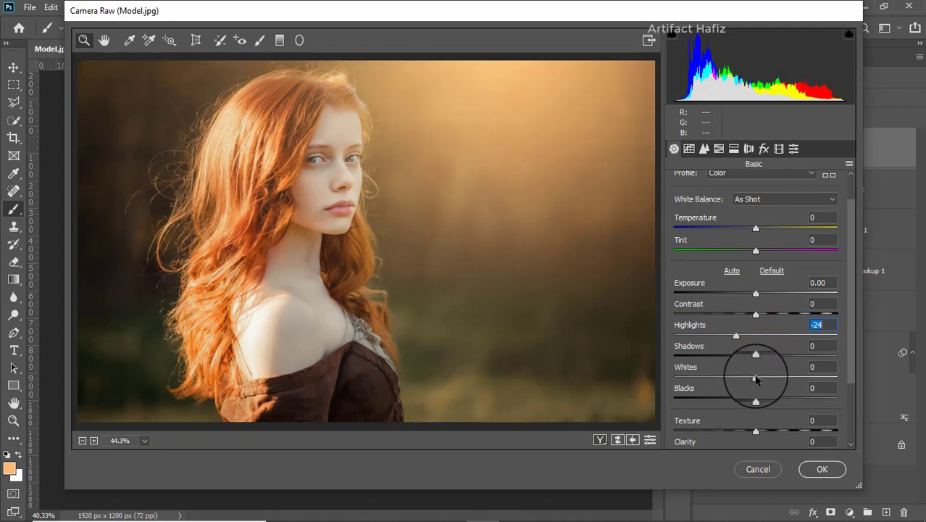
mouse_move(756, 356)
left_mouse_down()
mouse_move(807, 356)
mouse_move(796, 356)
left_mouse_up()
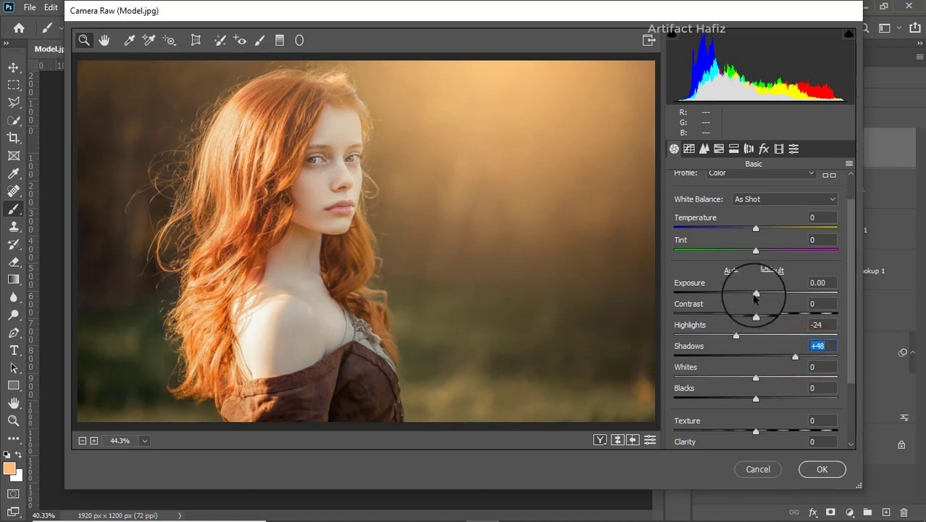
left_click_drag(756, 294, 752, 300)
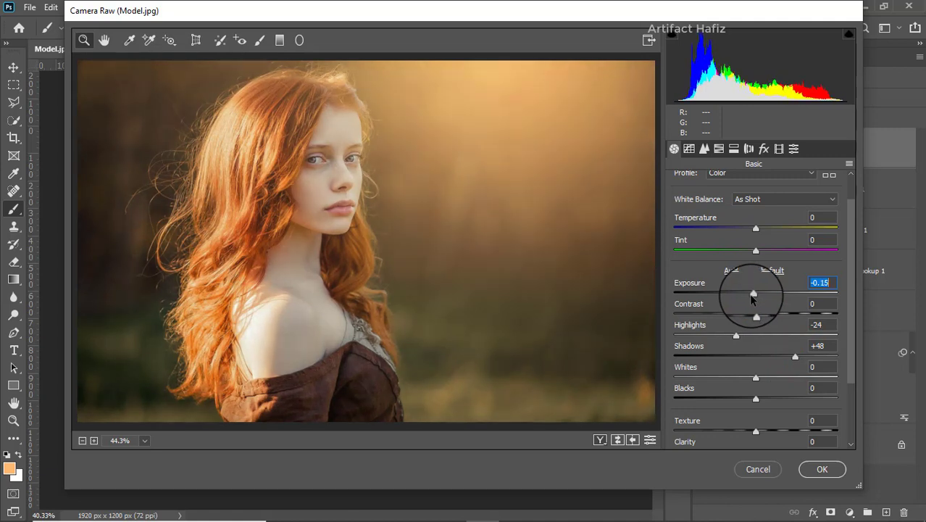
left_click_drag(795, 356, 775, 358)
left_click_drag(756, 399, 773, 398)
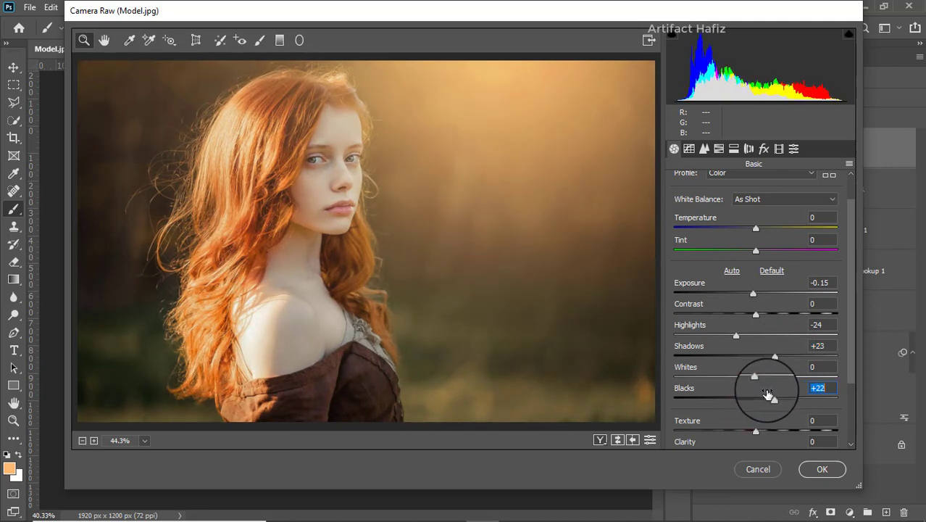
left_click_drag(759, 376, 757, 379)
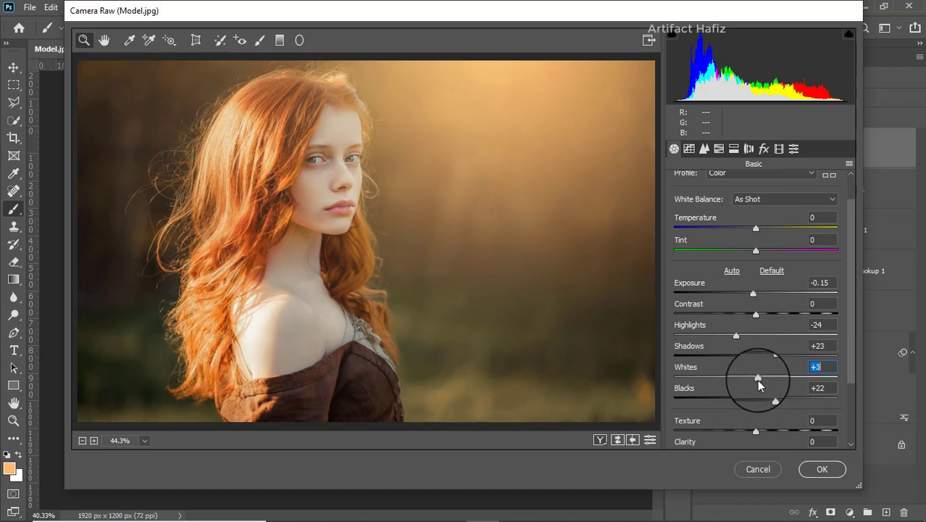
Lower Texture, Clarity and Dehaze to -3 each
scroll(751, 421, "down", 3)
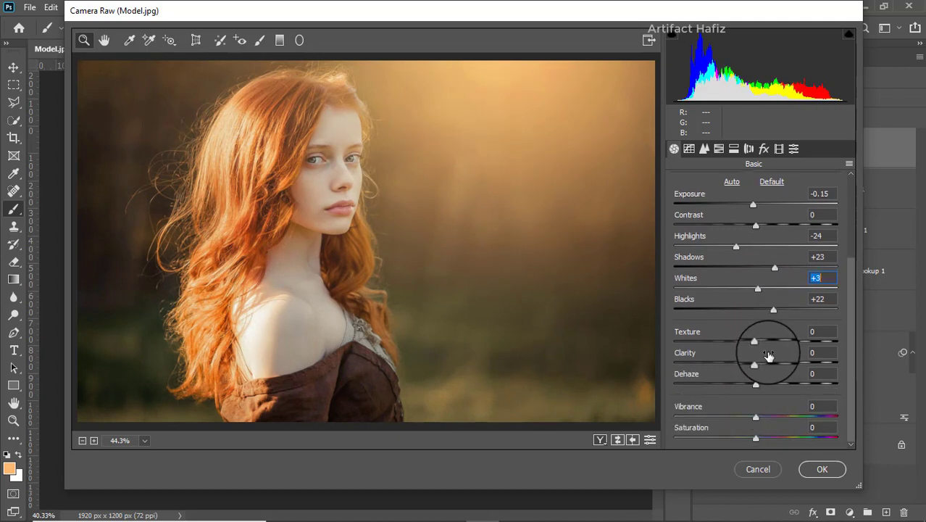
left_click_drag(756, 341, 774, 342)
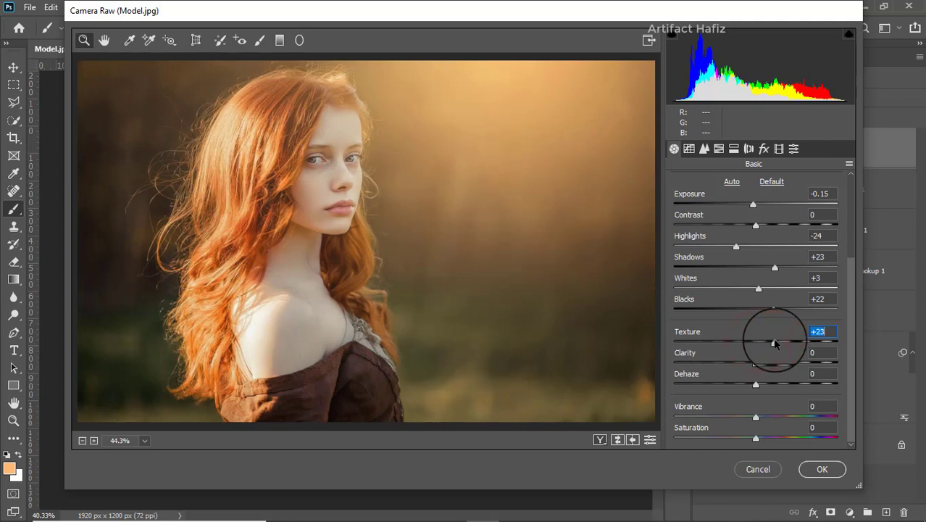
mouse_move(775, 344)
left_mouse_down()
mouse_move(756, 345)
mouse_move(754, 368)
left_mouse_up()
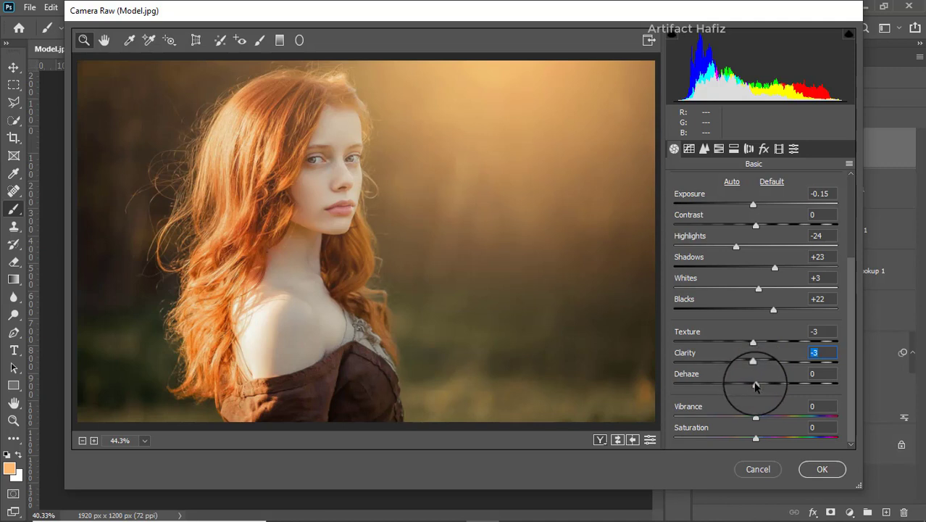
left_click_drag(756, 384, 754, 384)
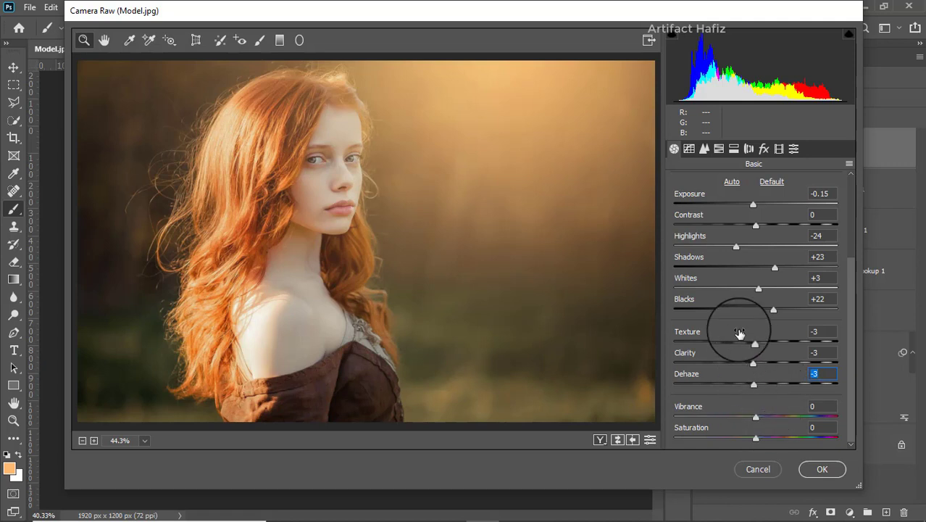
Adjust the Red point-curve endpoints in Camera Raw's Tone Curve
left_click(689, 150)
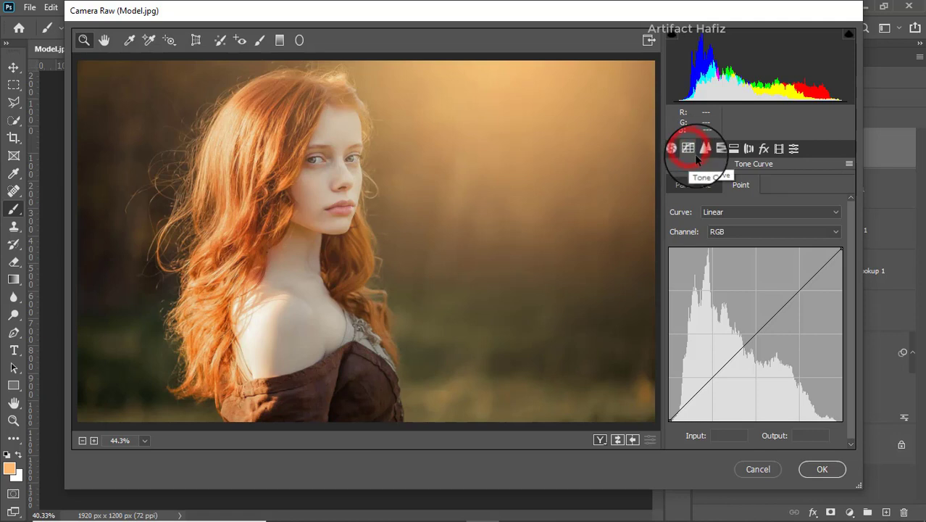
left_click(736, 232)
left_click(739, 247)
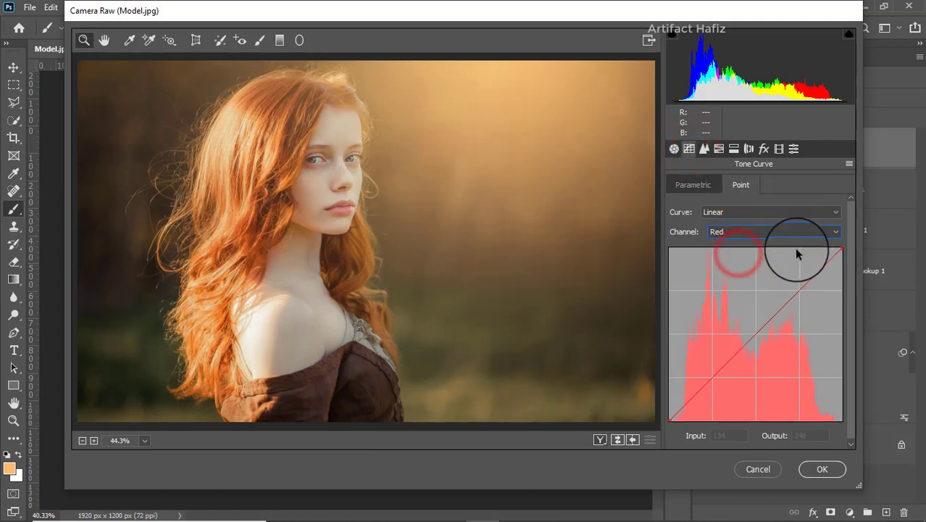
left_click_drag(841, 249, 840, 245)
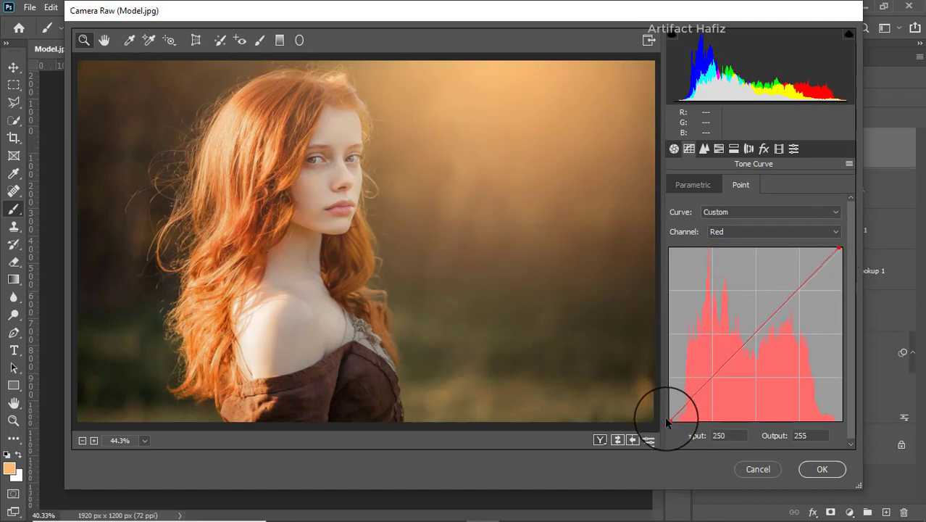
left_click_drag(669, 420, 674, 419)
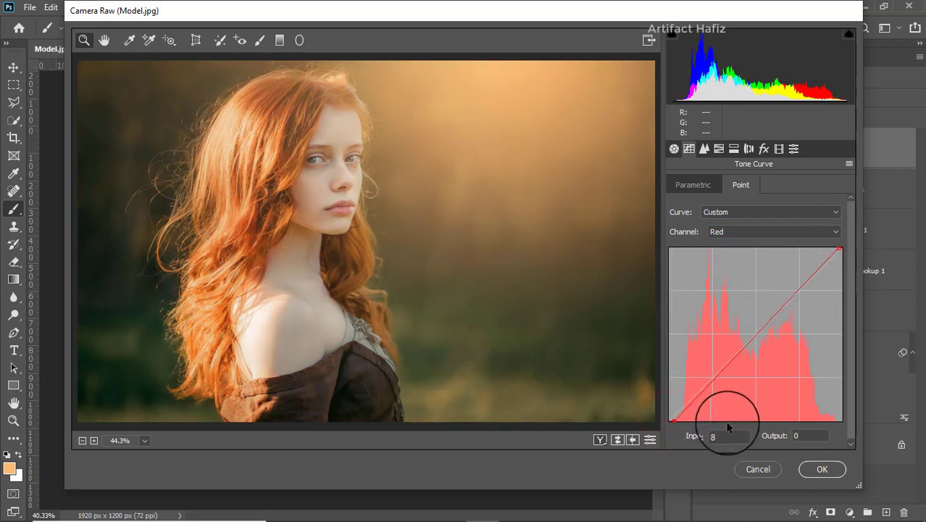
Nudge the Green curve's black point and pull its white point to 247
left_click(740, 232)
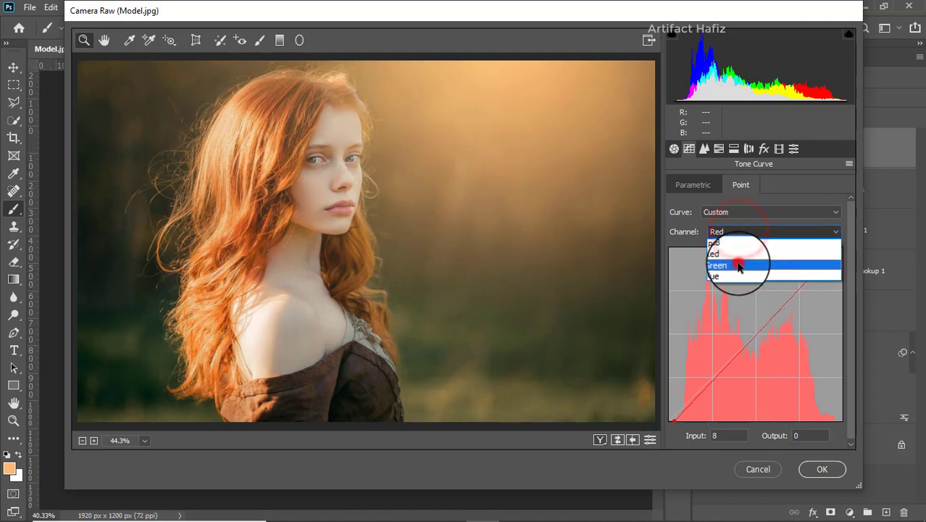
left_click(738, 264)
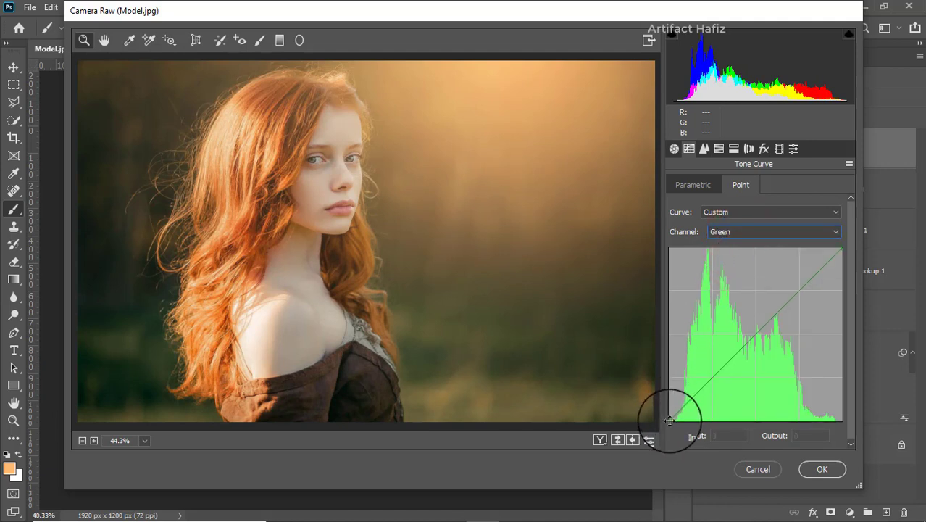
left_click(673, 422)
left_click_drag(673, 422, 672, 423)
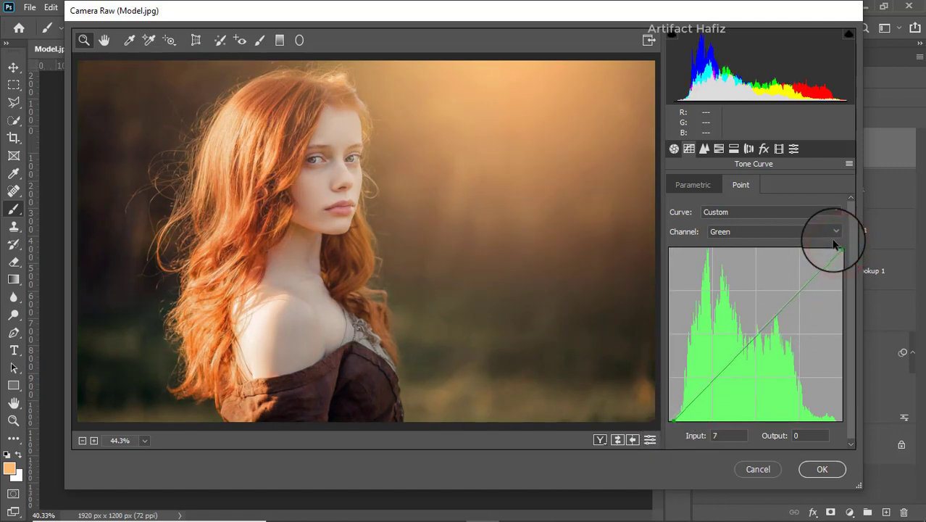
left_click_drag(841, 248, 836, 243)
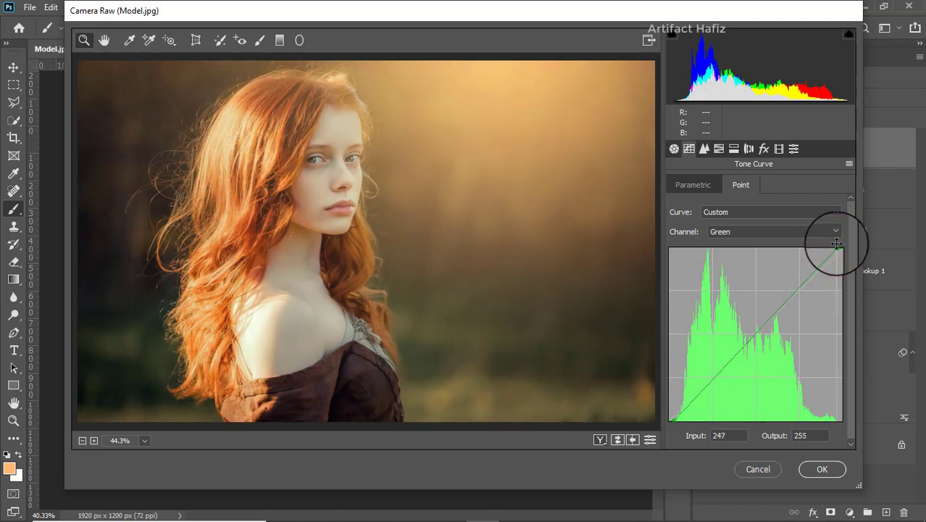
Pull the Blue curve's white point in so 239 maps to 255
left_click(769, 233)
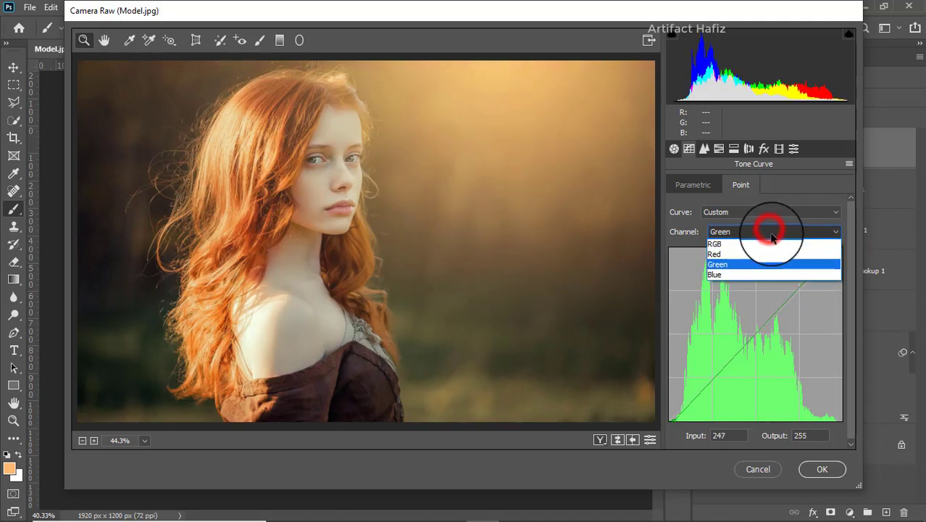
left_click(771, 273)
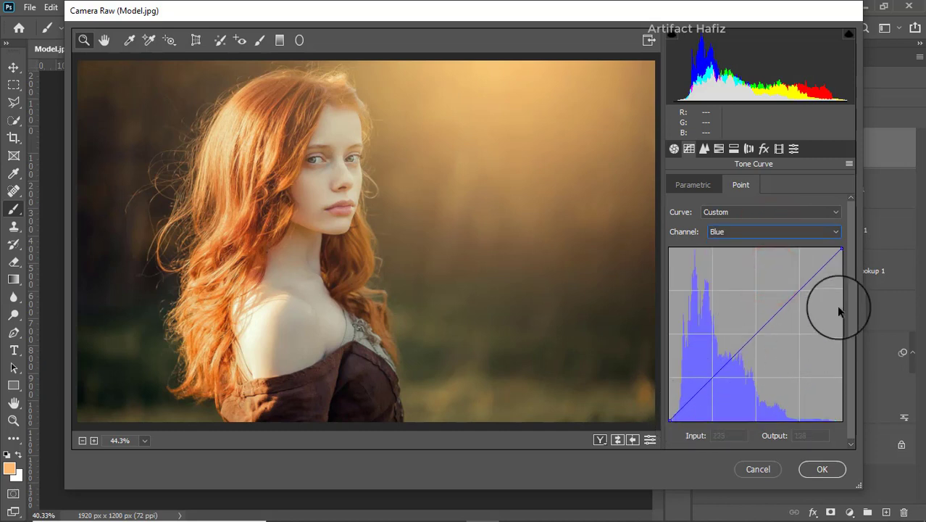
left_click_drag(842, 248, 831, 232)
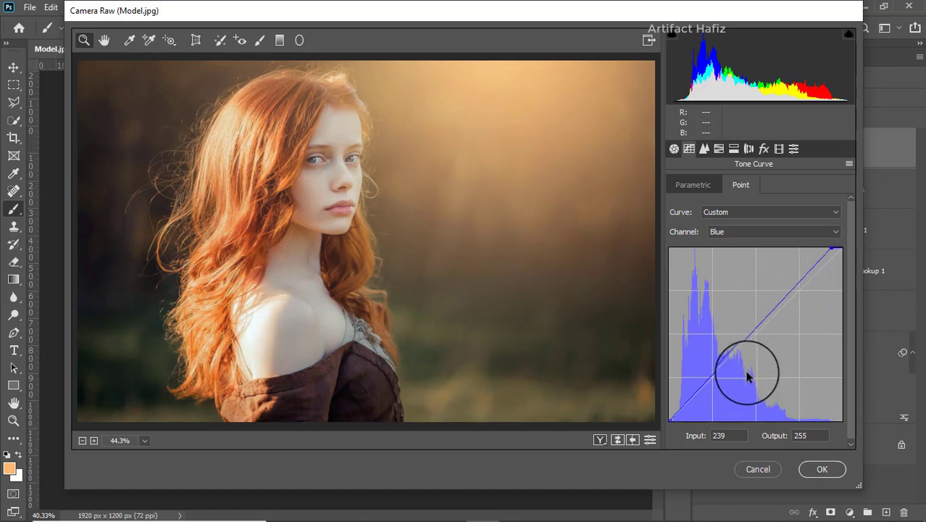
Set luminance noise reduction and sharpening amount to 10 in the Detail panel
left_click(705, 150)
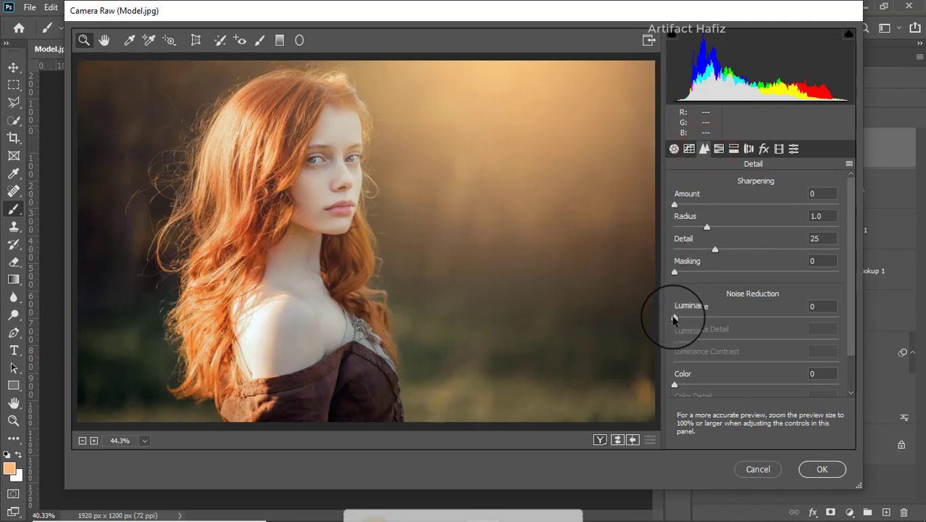
left_click_drag(675, 319, 692, 319)
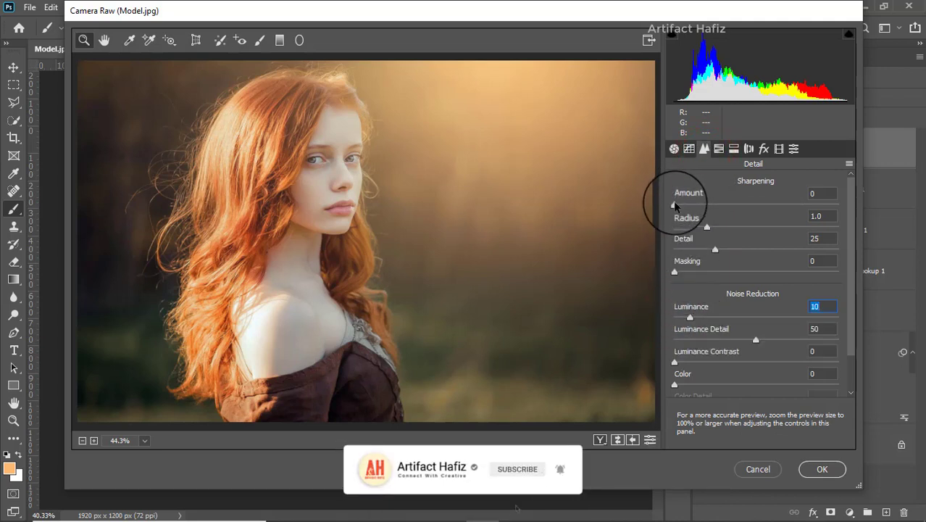
left_click_drag(676, 206, 685, 207)
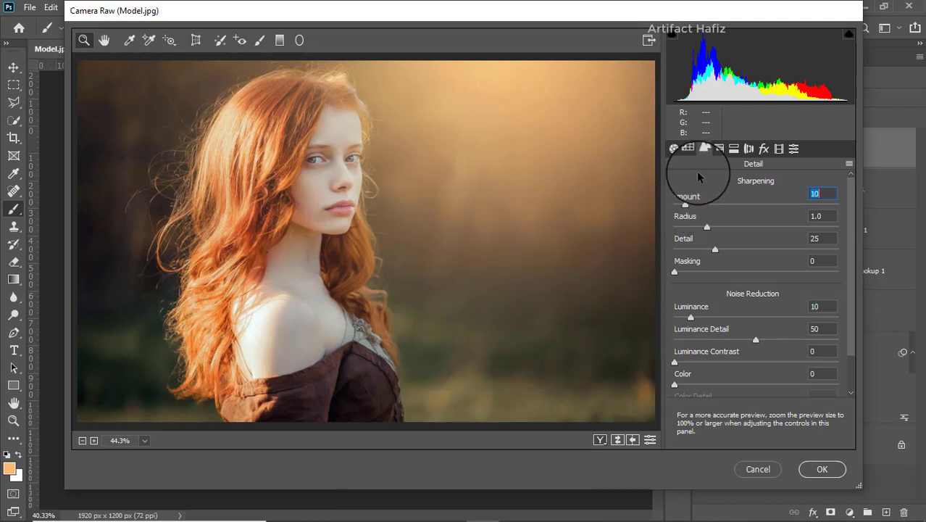
Set HSL saturation: Greens -100, Aquas +33, Blues +34, with a small Yellows tweak
left_click(720, 150)
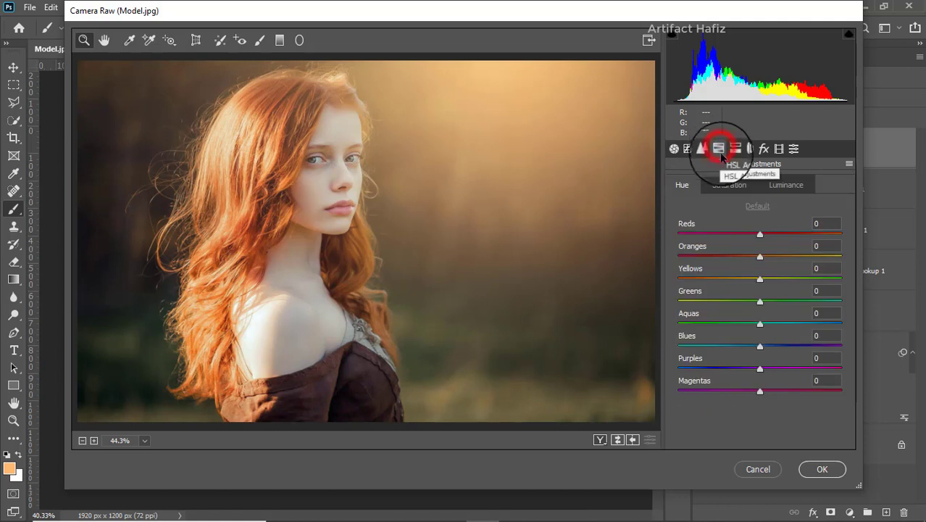
left_click(727, 187)
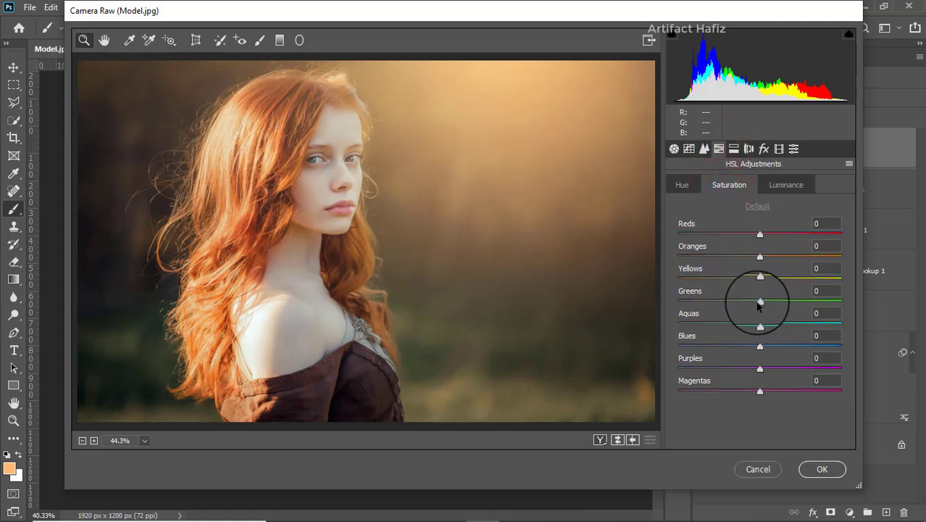
left_click_drag(759, 305, 655, 303)
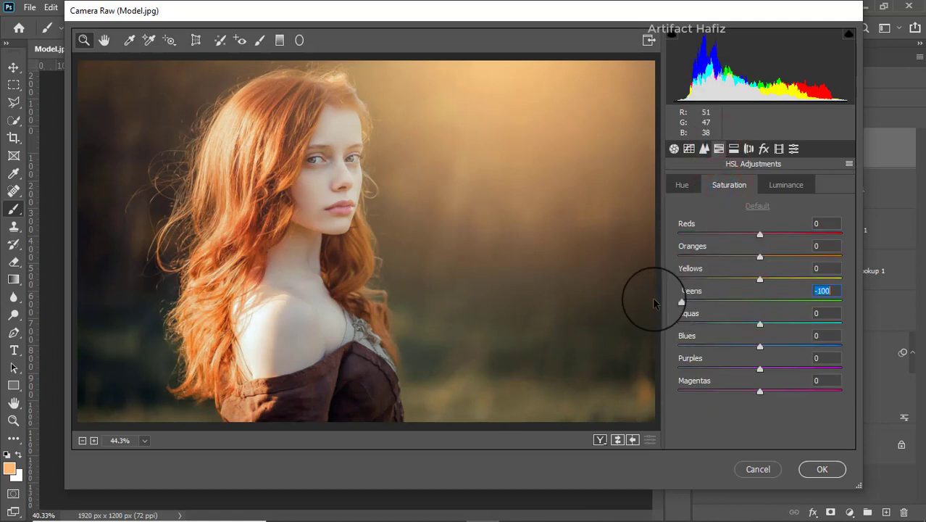
scroll(654, 298, "up", 1)
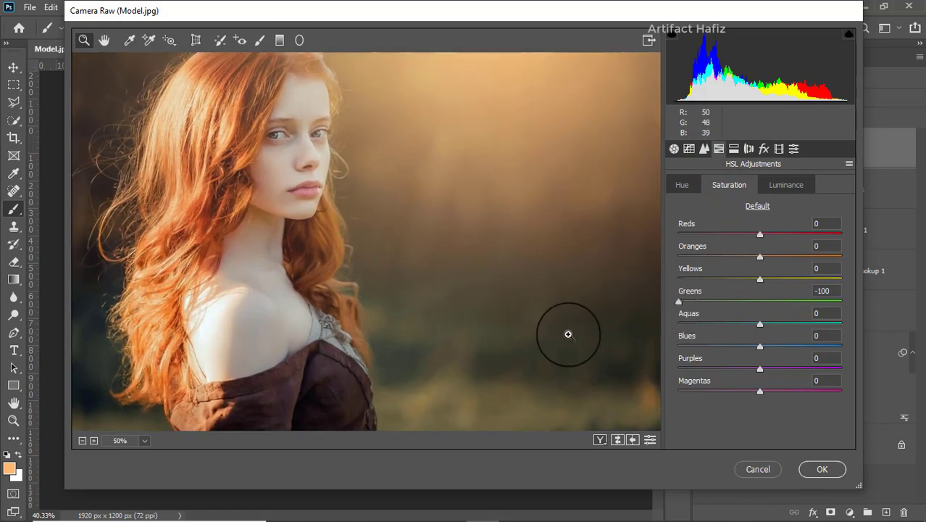
left_click(144, 440)
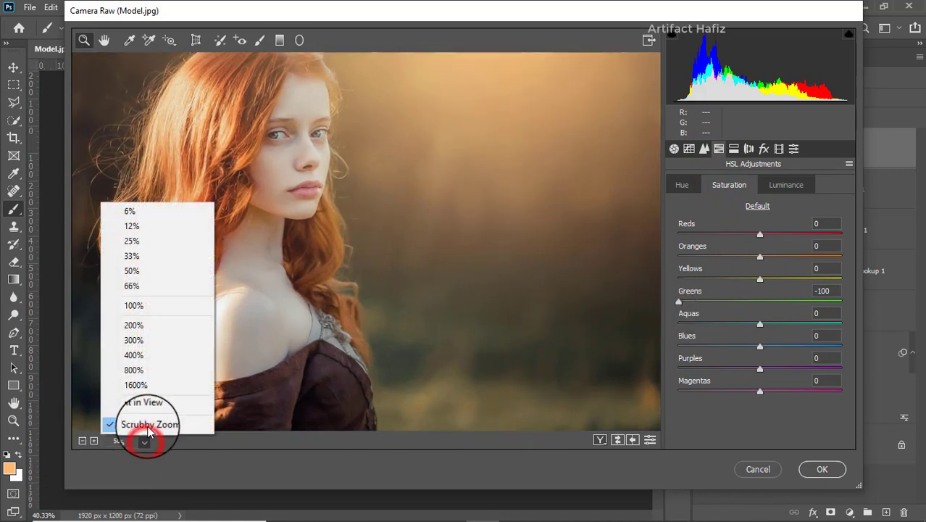
left_click(142, 404)
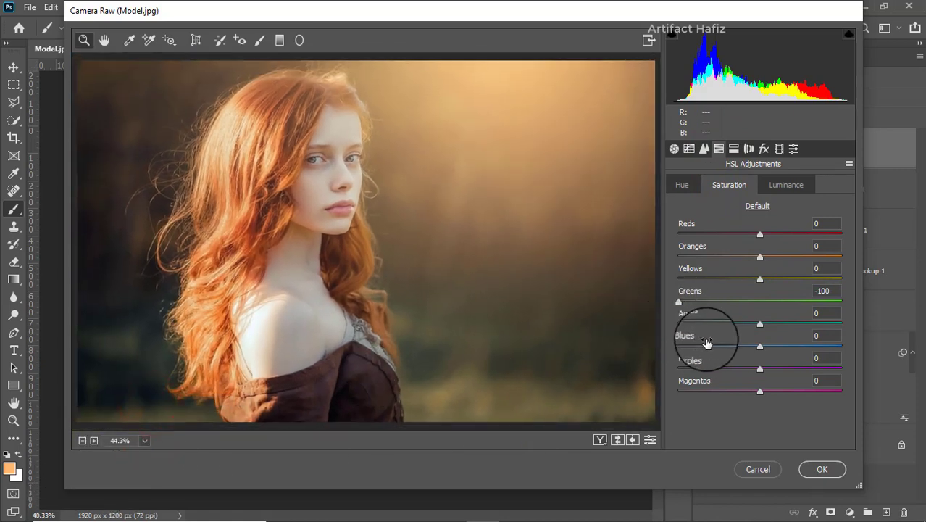
left_click_drag(760, 324, 785, 321)
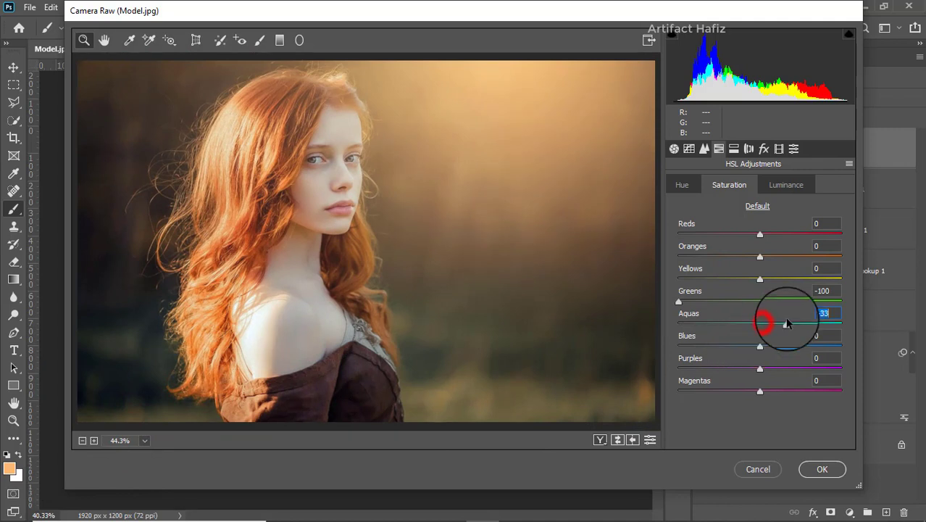
mouse_move(758, 348)
left_mouse_down()
mouse_move(796, 346)
mouse_move(788, 346)
left_mouse_up()
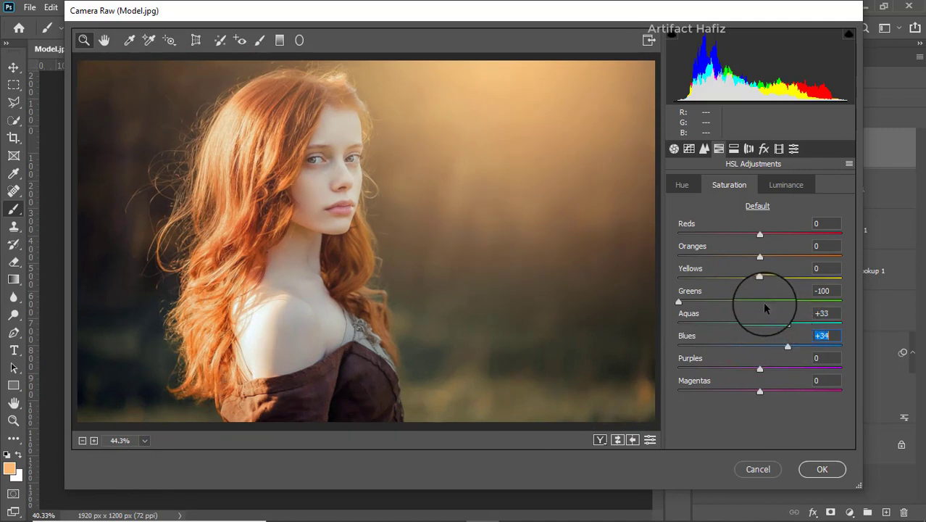
mouse_move(760, 280)
left_mouse_down()
mouse_move(692, 282)
mouse_move(740, 275)
mouse_move(700, 280)
mouse_move(768, 285)
mouse_move(753, 287)
mouse_move(762, 288)
mouse_move(738, 257)
mouse_move(772, 260)
mouse_move(737, 261)
mouse_move(756, 261)
left_mouse_up()
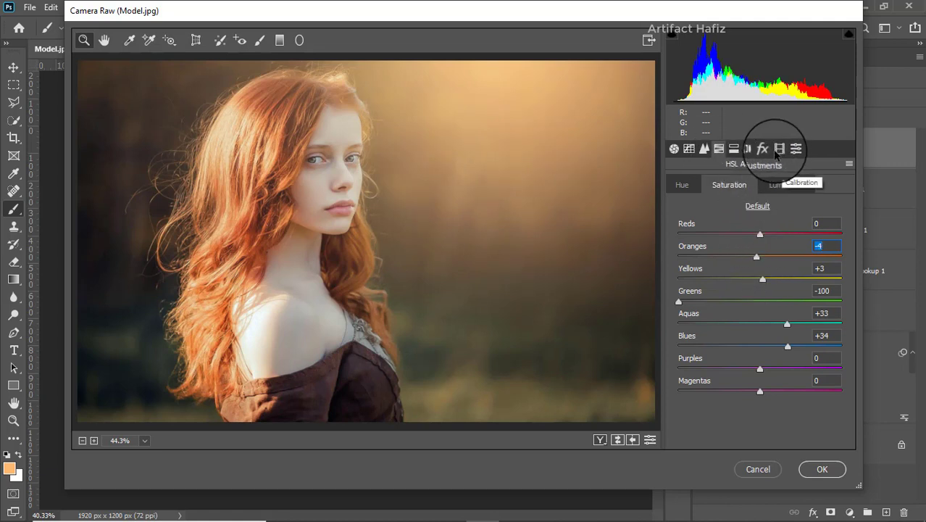
Apply Camera Raw to Layer 2 and compare the original photo against the graded result
left_click(820, 469)
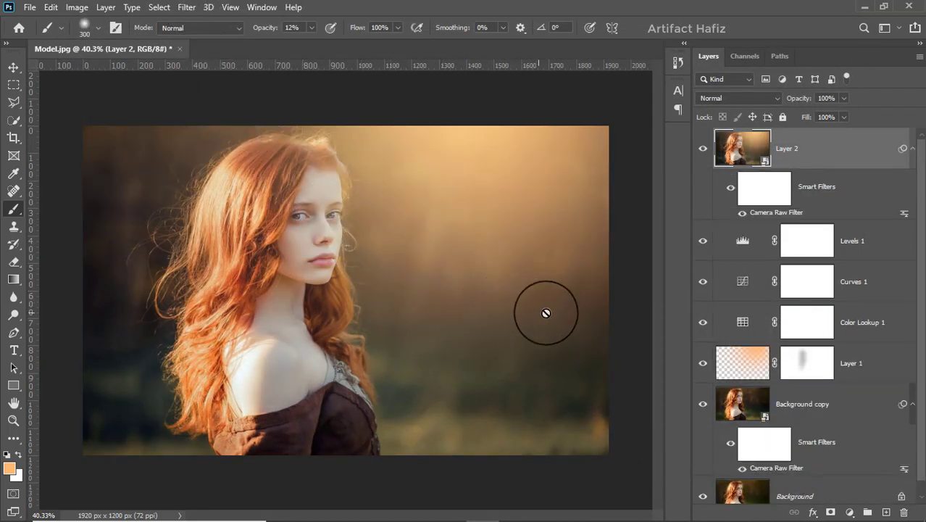
scroll(860, 386, "down", 1)
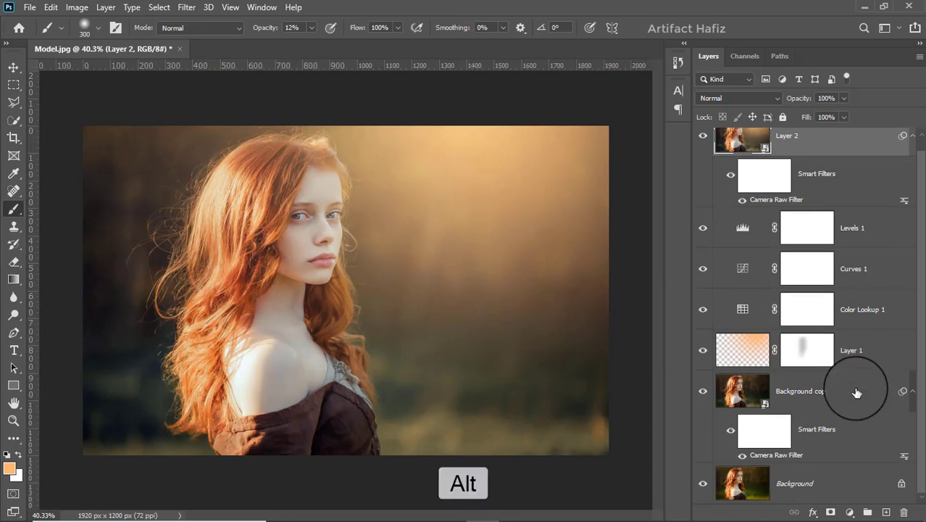
left_click(704, 486, "alt")
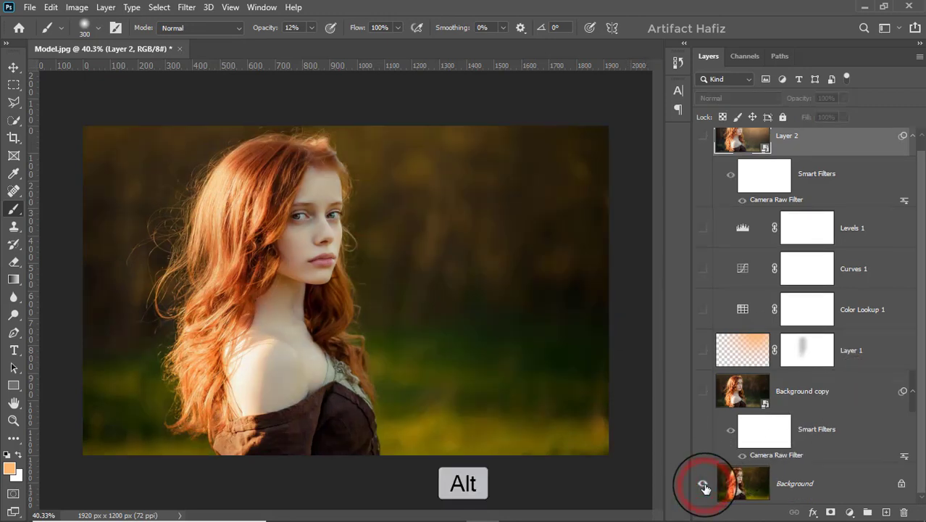
left_click(704, 486, "alt")
left_click(704, 486, "alt")
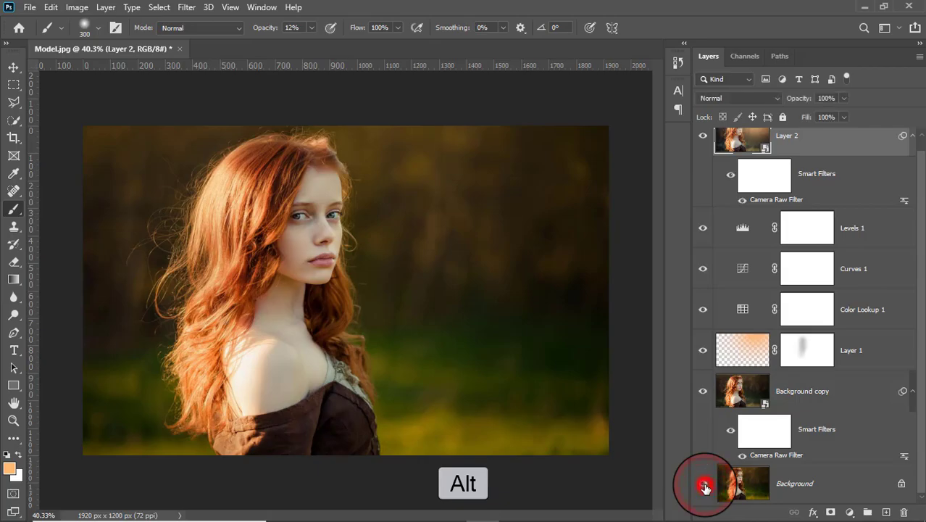
left_click(704, 486, "alt")
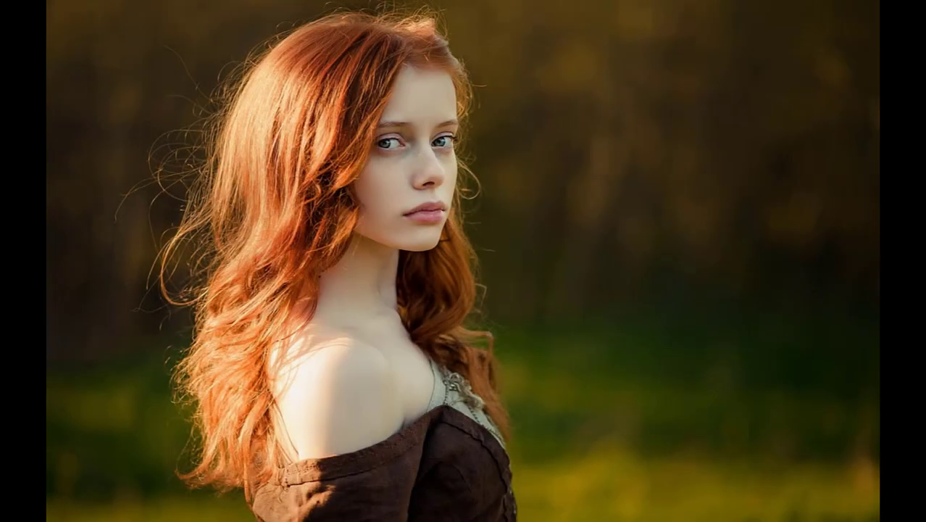